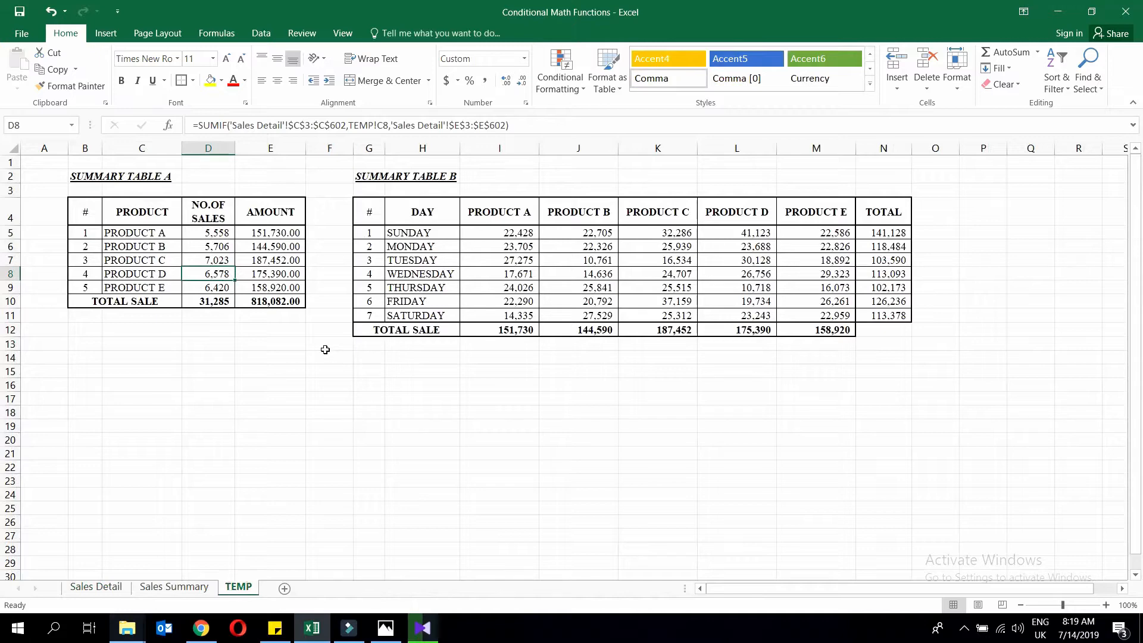
# Switch to the Sales Detail sheet to view the raw sales records.
pyautogui.click(93, 588)
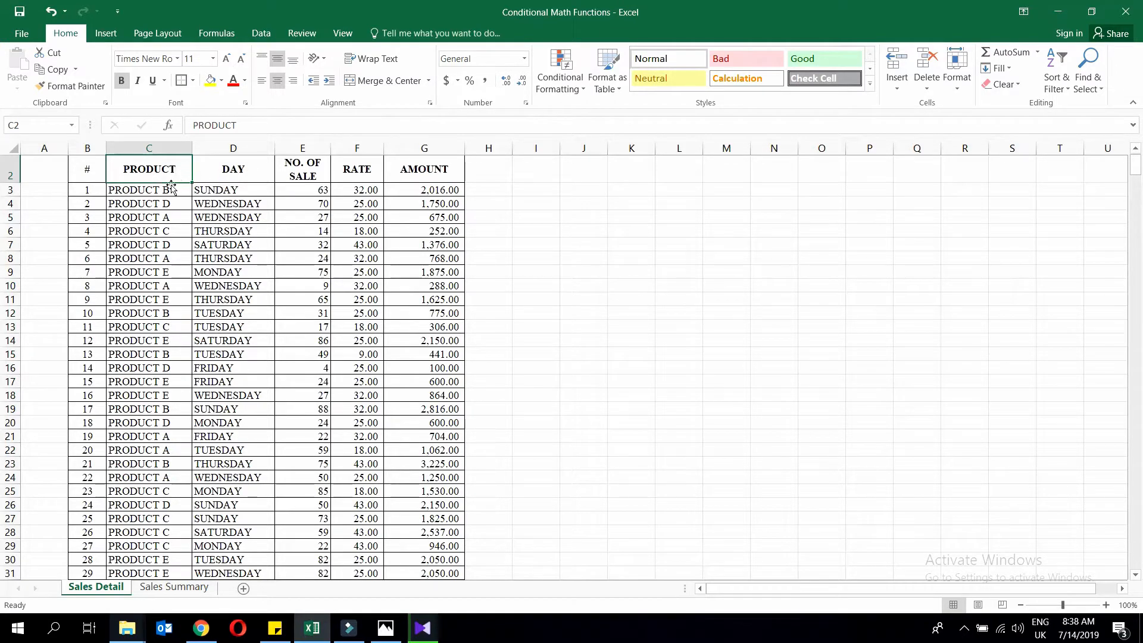
# Open the Sales Summary sheet and select D5, PRODUCT A's NO.OF SALES cell.
pyautogui.click(174, 587)
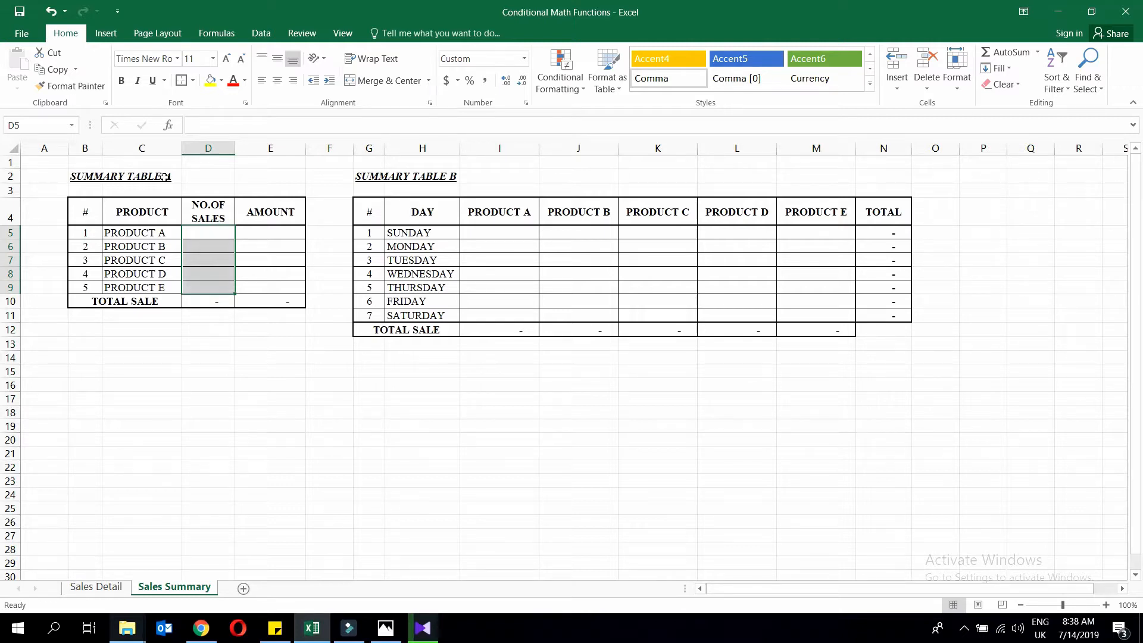
pyautogui.click(211, 211)
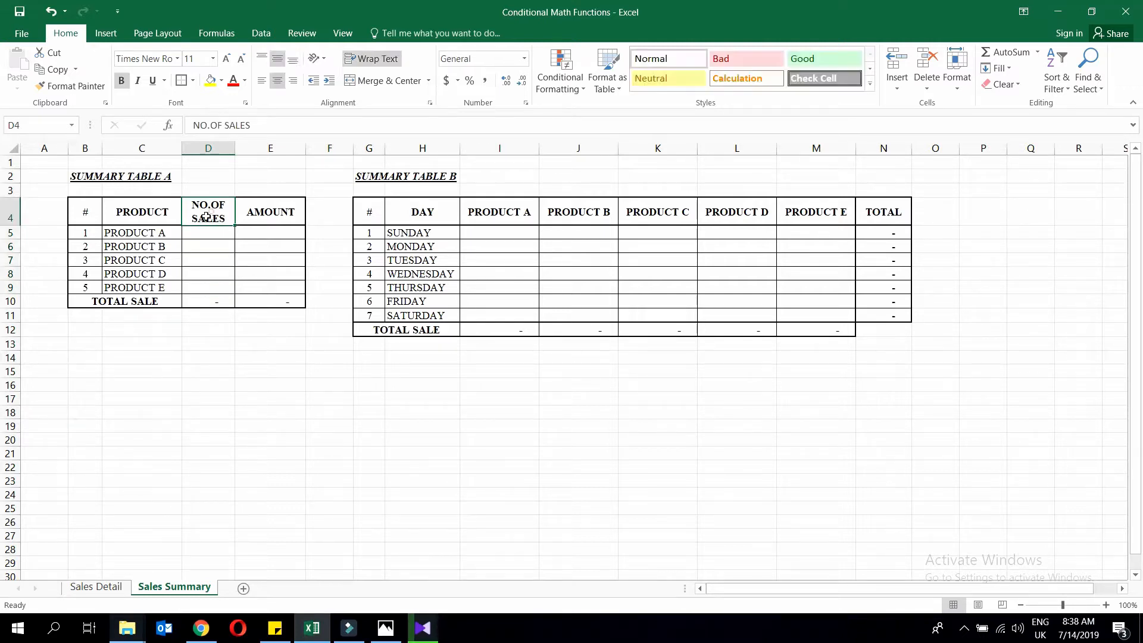
pyautogui.click(146, 212)
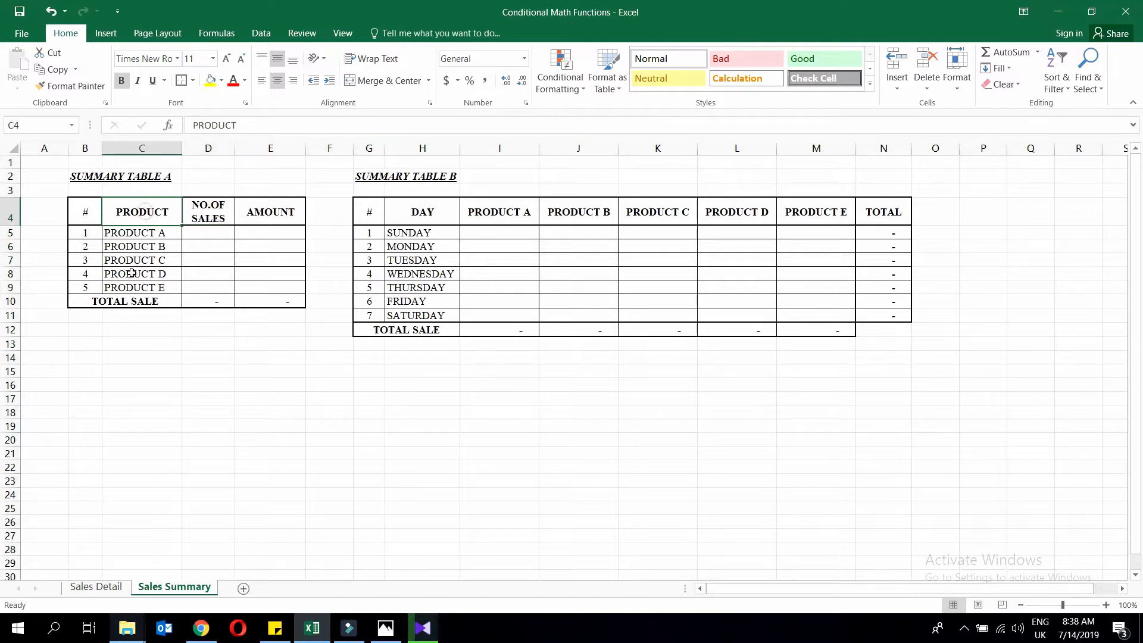
pyautogui.click(204, 233)
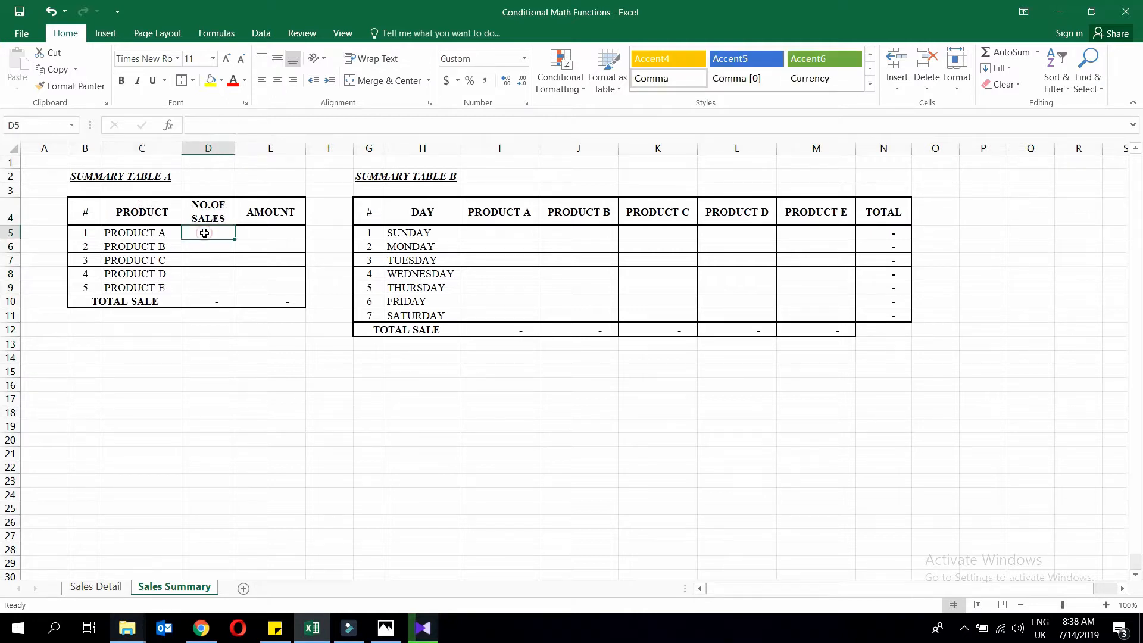
# Enter =SUMIF(Sales Detail C3:C602, C5, Sales Detail E3:E602) in D5, giving 5,558.
pyautogui.write('=sumif')
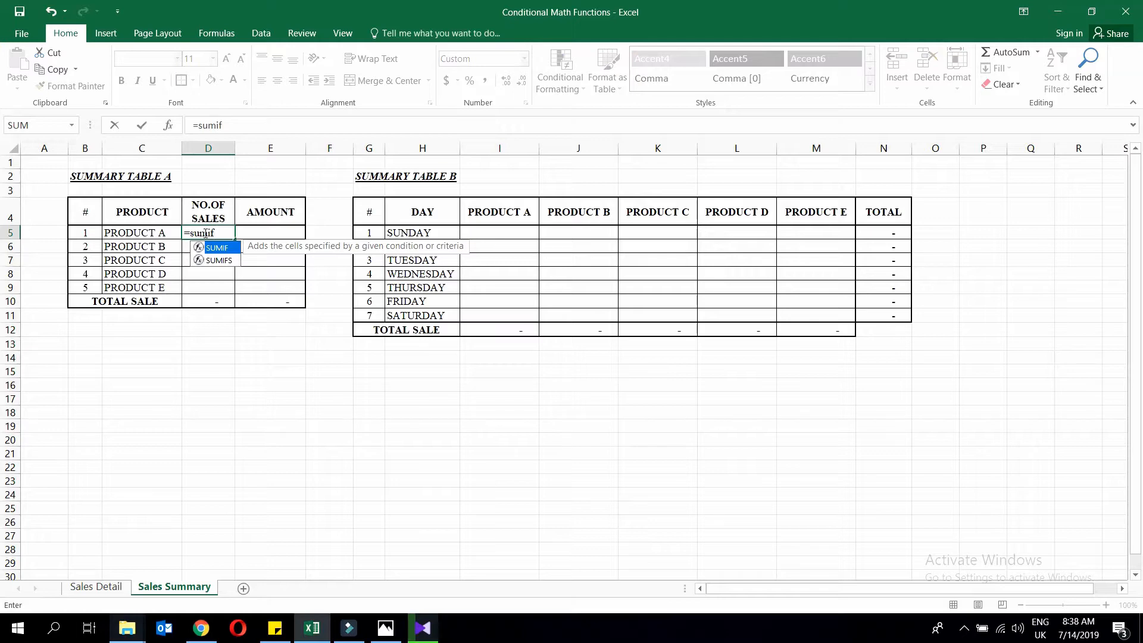
pyautogui.write('(')
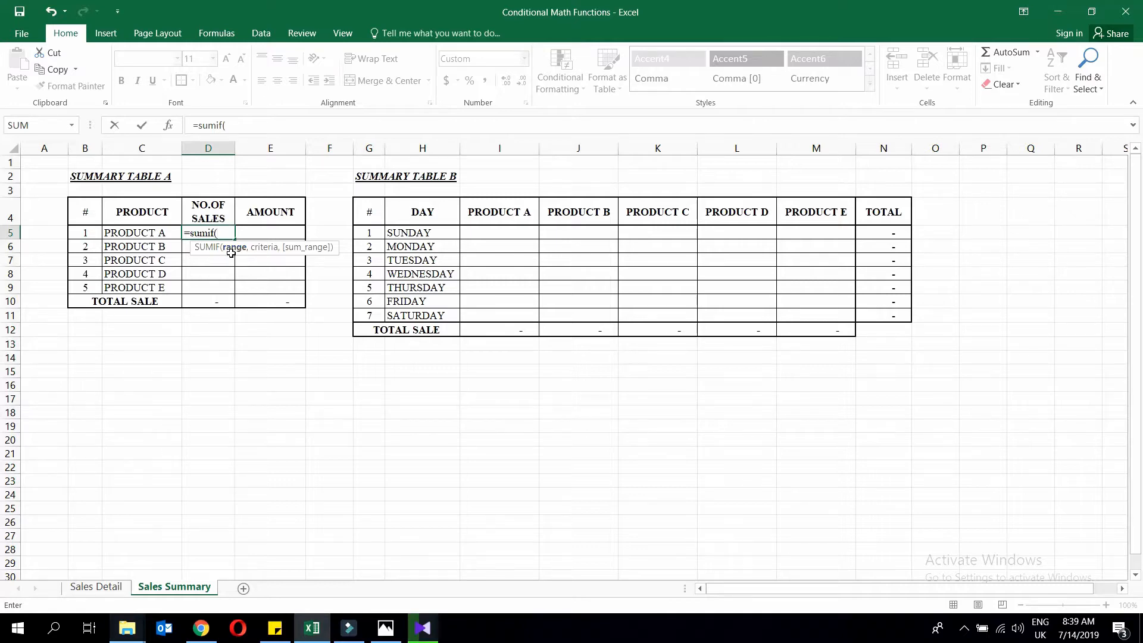
pyautogui.click(98, 587)
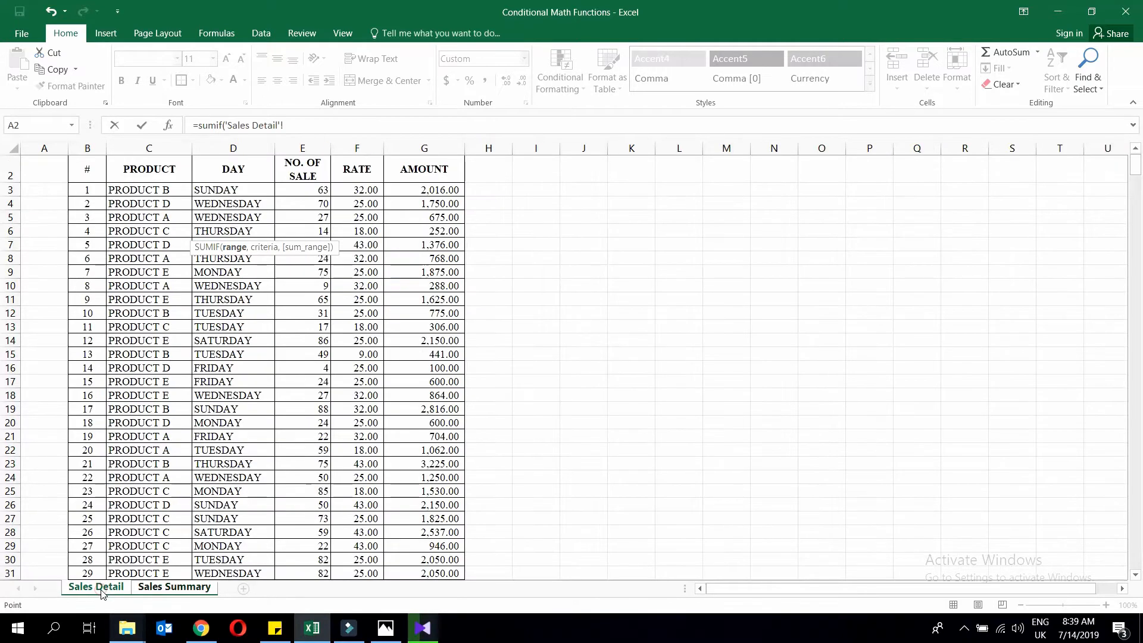
pyautogui.click(147, 192)
pyautogui.hotkey('ctrl', 'shift', 'Down')
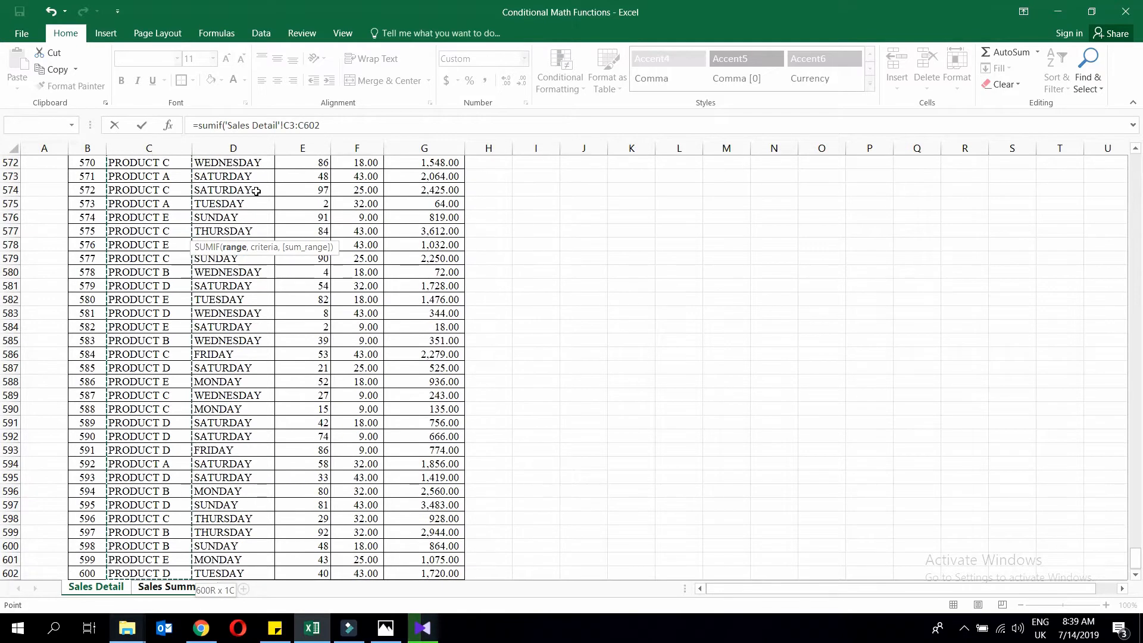
pyautogui.write(',')
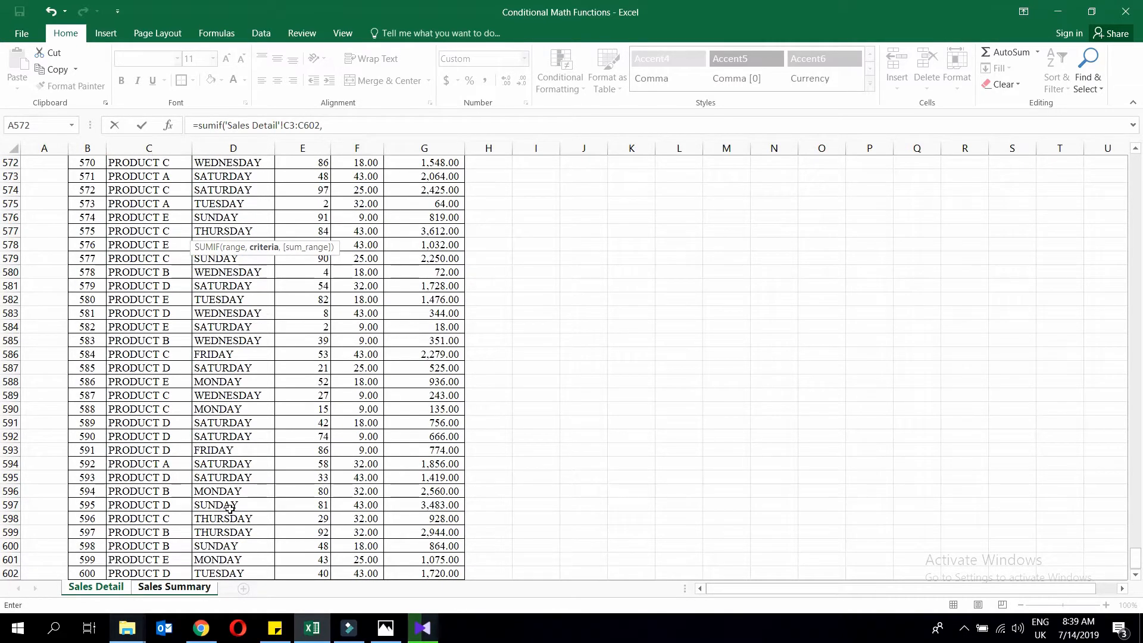
pyautogui.click(174, 588)
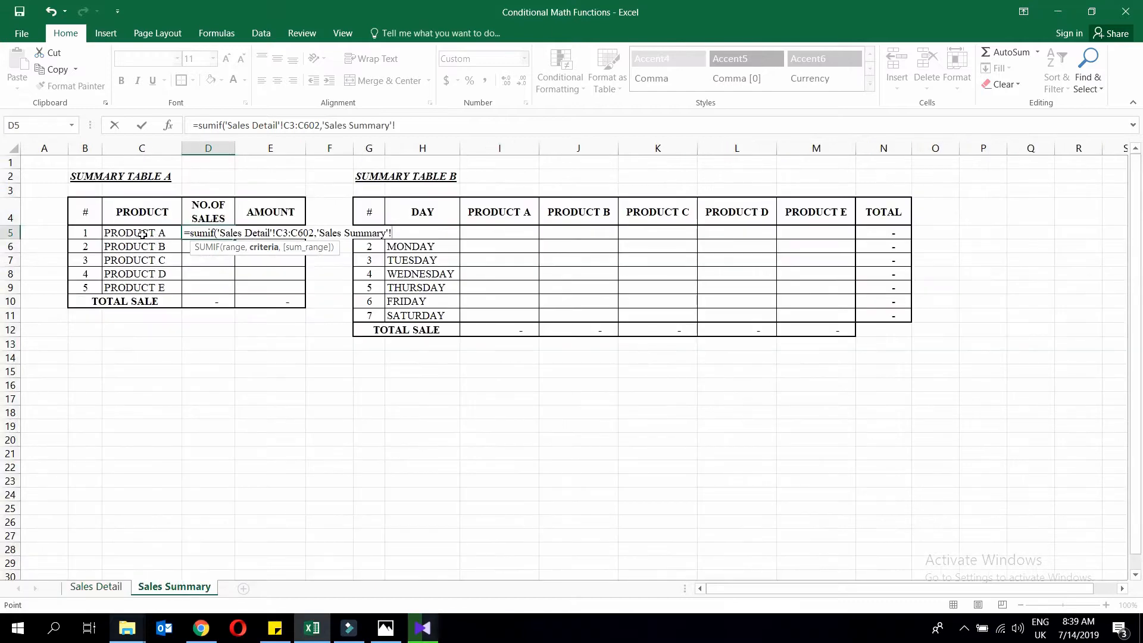
pyautogui.click(143, 234)
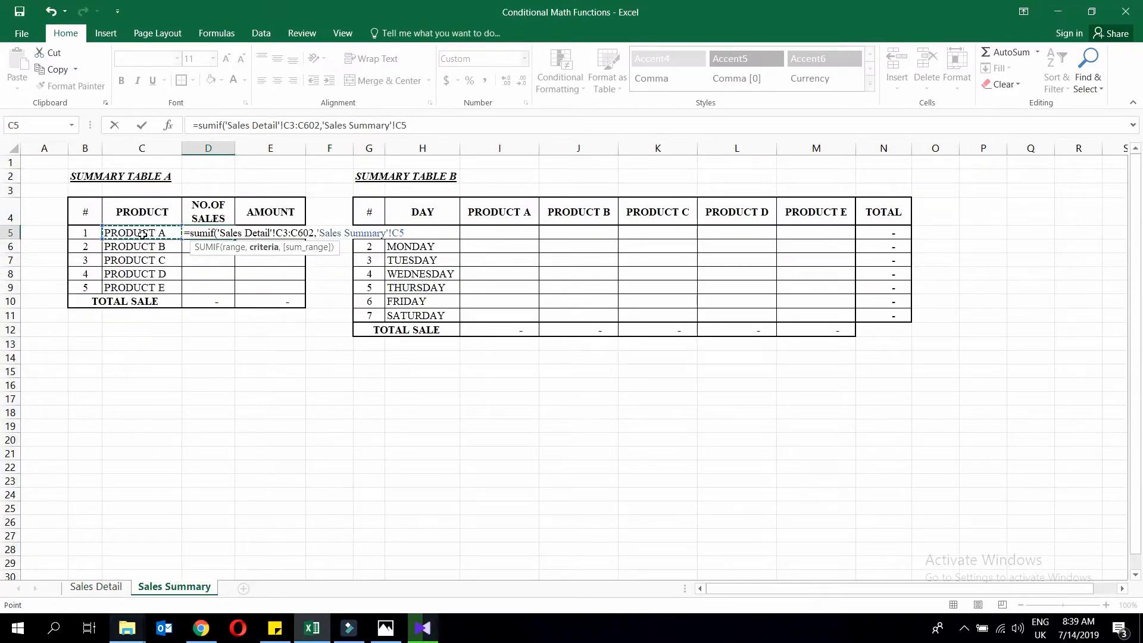
pyautogui.write(',')
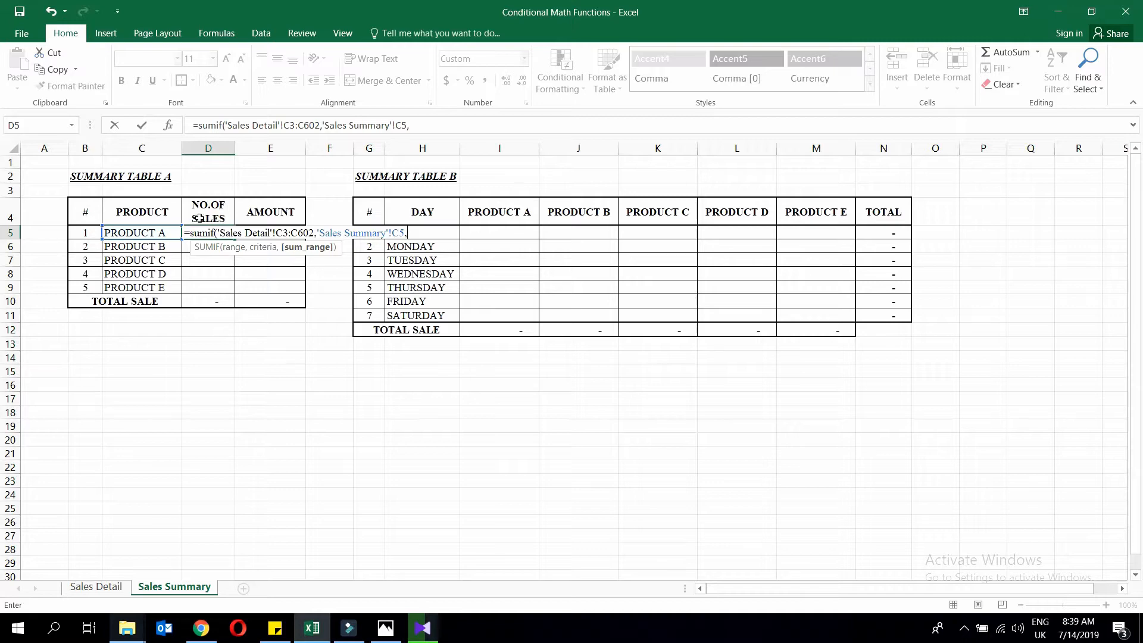
pyautogui.click(96, 587)
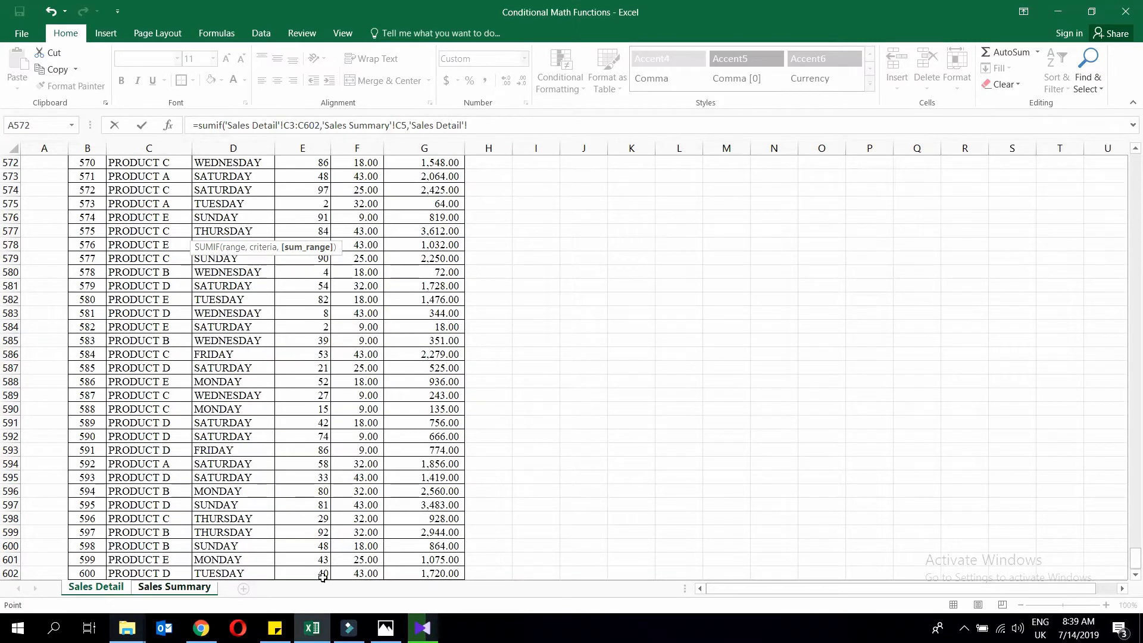
pyautogui.moveTo(319, 575); pyautogui.dragTo(388, 540)
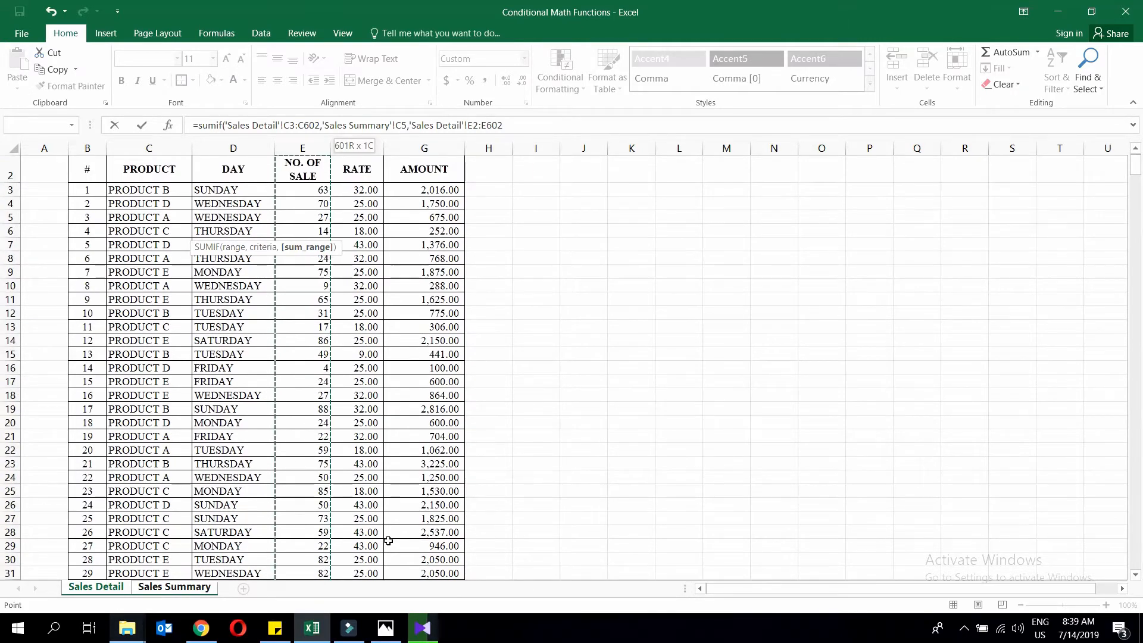
pyautogui.hotkey('shift', 'Down')
pyautogui.press('Return')
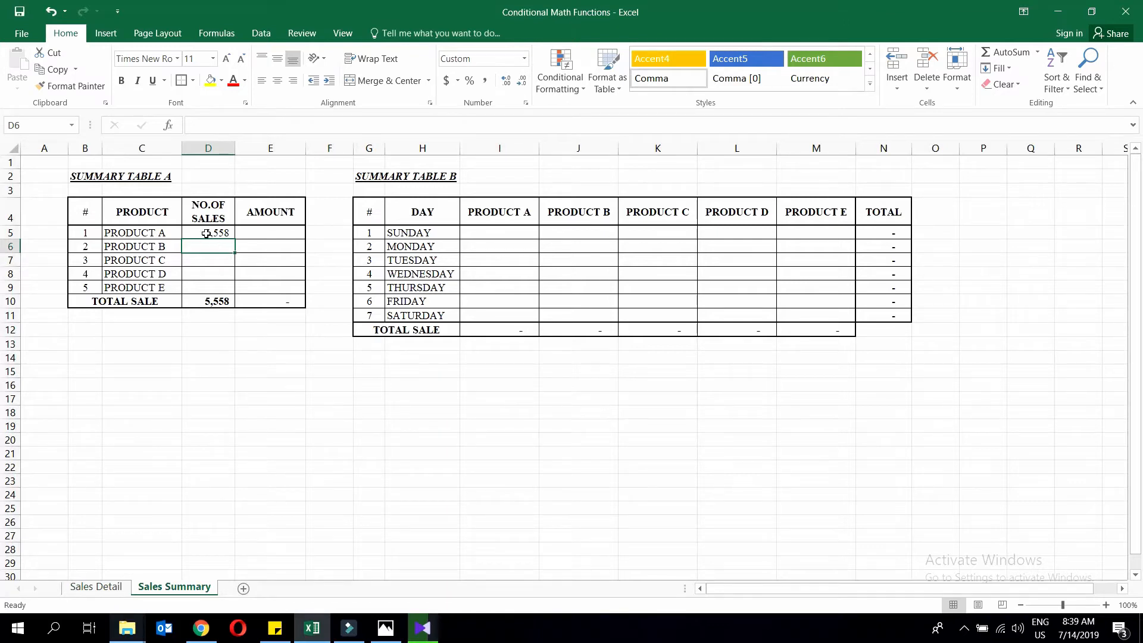
# Make D5's SUMIF ranges absolute as $C$3:$C$602 and $E$3:$E$602.
pyautogui.click(206, 233)
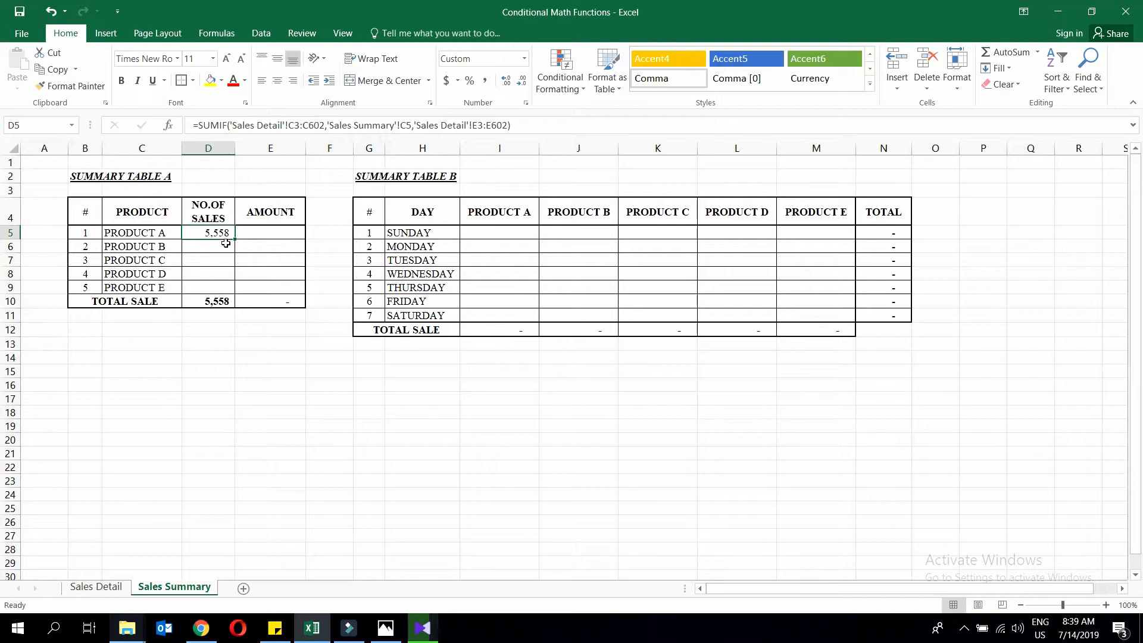
pyautogui.click(293, 126)
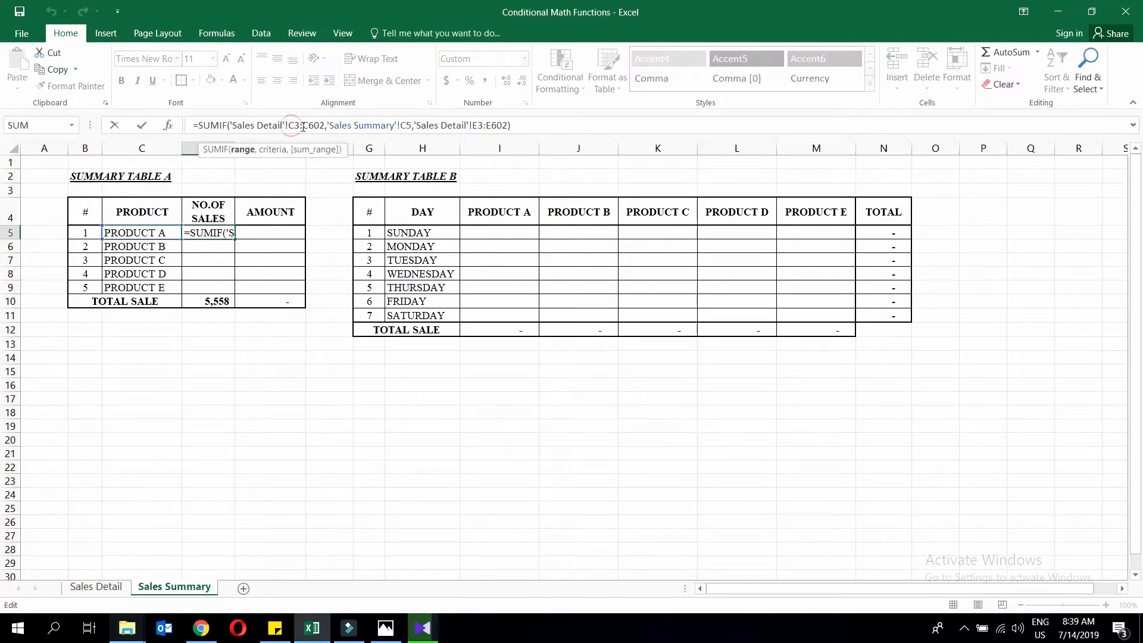
pyautogui.click(295, 123)
pyautogui.press('F4')
pyautogui.click(316, 124)
pyautogui.press('F4')
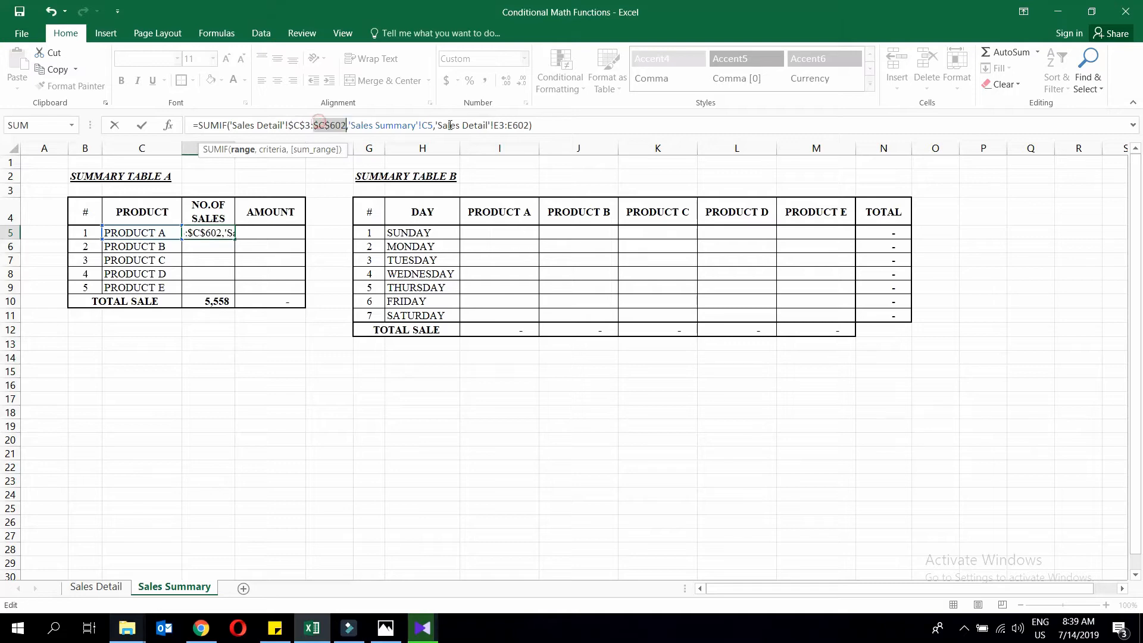
pyautogui.click(502, 125)
pyautogui.press('F4')
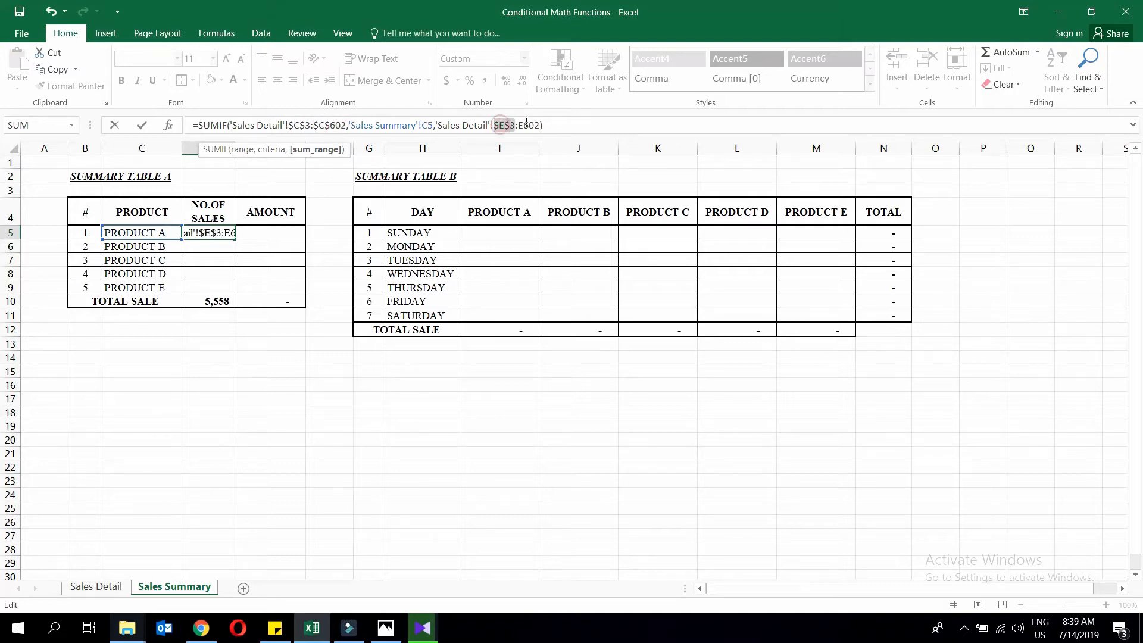
pyautogui.click(524, 125)
pyautogui.press('F4')
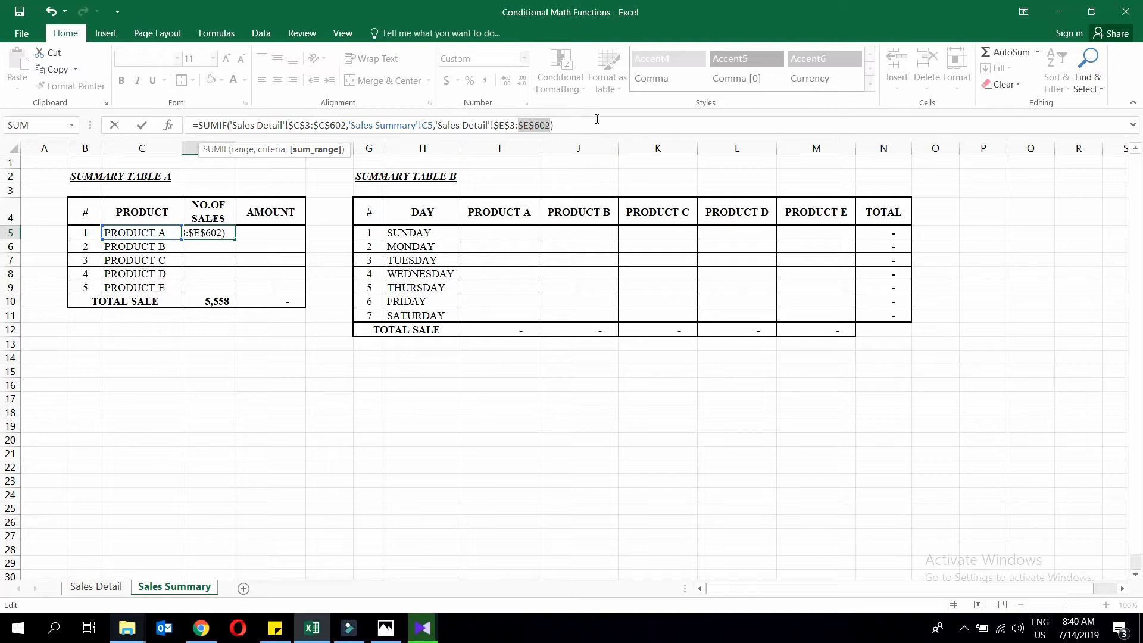
pyautogui.press('Return')
pyautogui.click(207, 230)
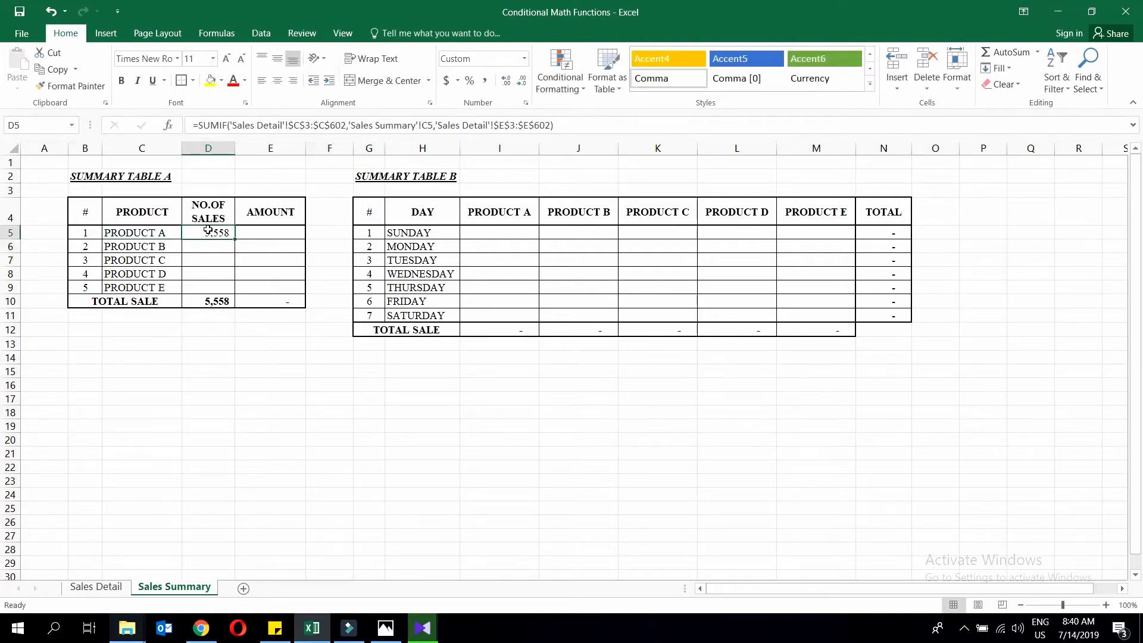
# Copy D5's SUMIF formula down D6:D9 for Products B to E, totalling 31,285.
pyautogui.hotkey('ctrl', 'c')
pyautogui.moveTo(208, 246); pyautogui.dragTo(209, 287)
pyautogui.rightClick(208, 286)
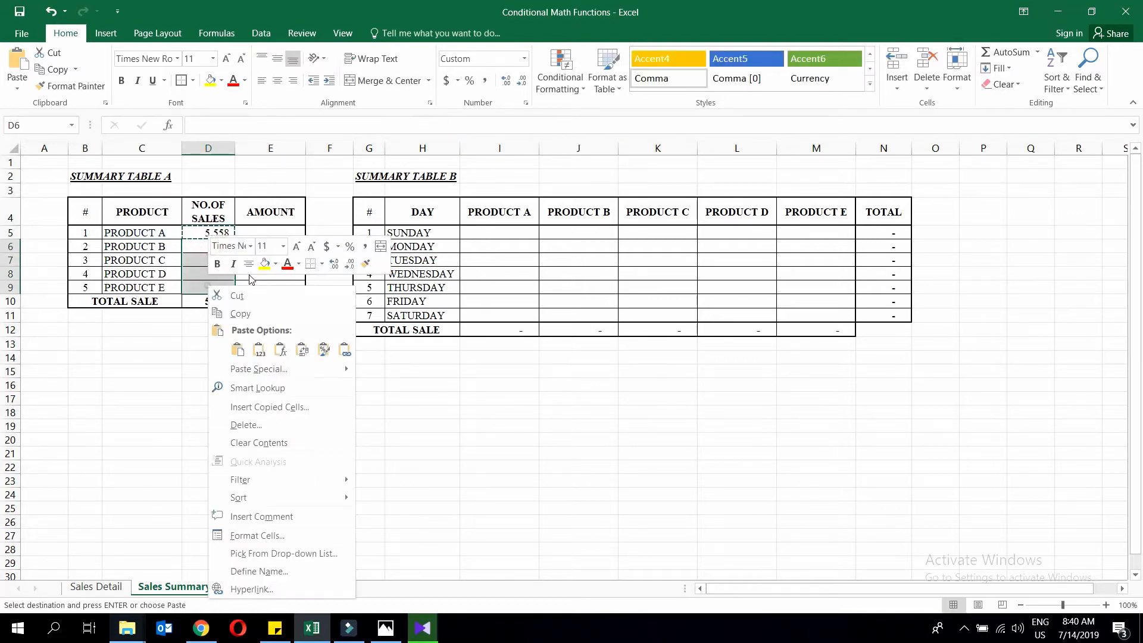
pyautogui.click(281, 349)
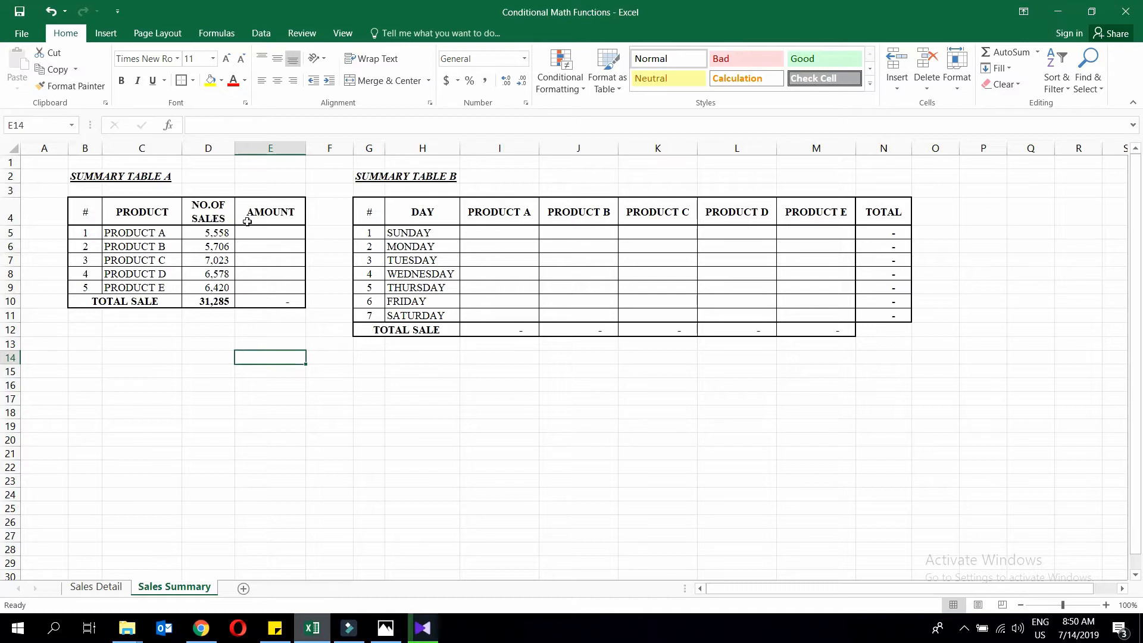
pyautogui.click(229, 233)
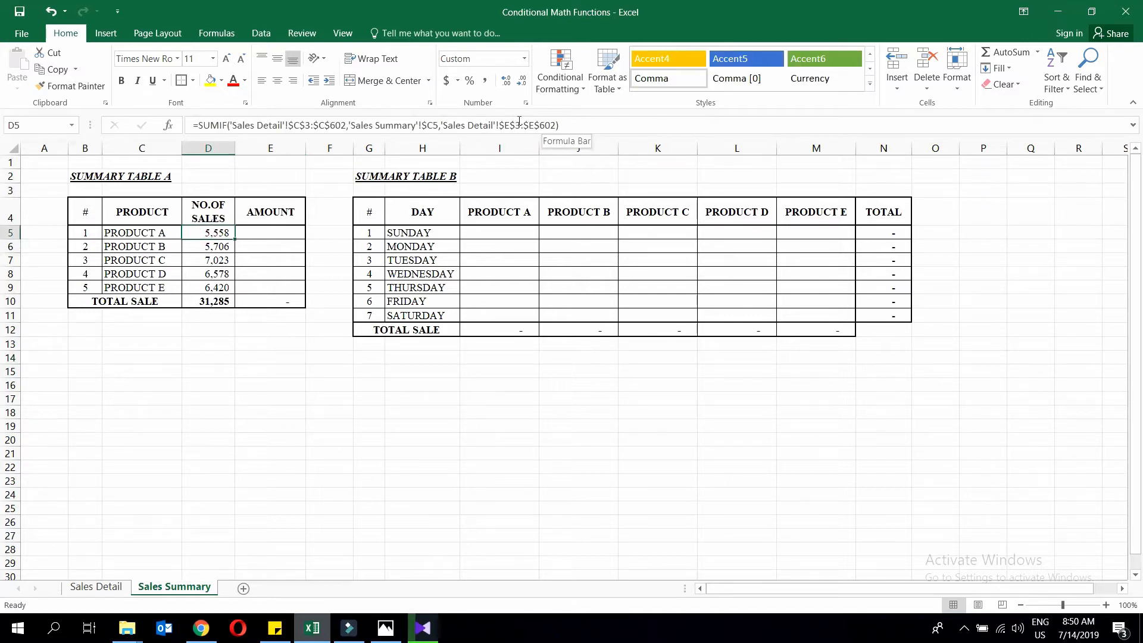
# Paste the SUMIF formula into E5 and switch its sum range to the Sales Detail AMOUNT column.
pyautogui.hotkey('ctrl', 'c')
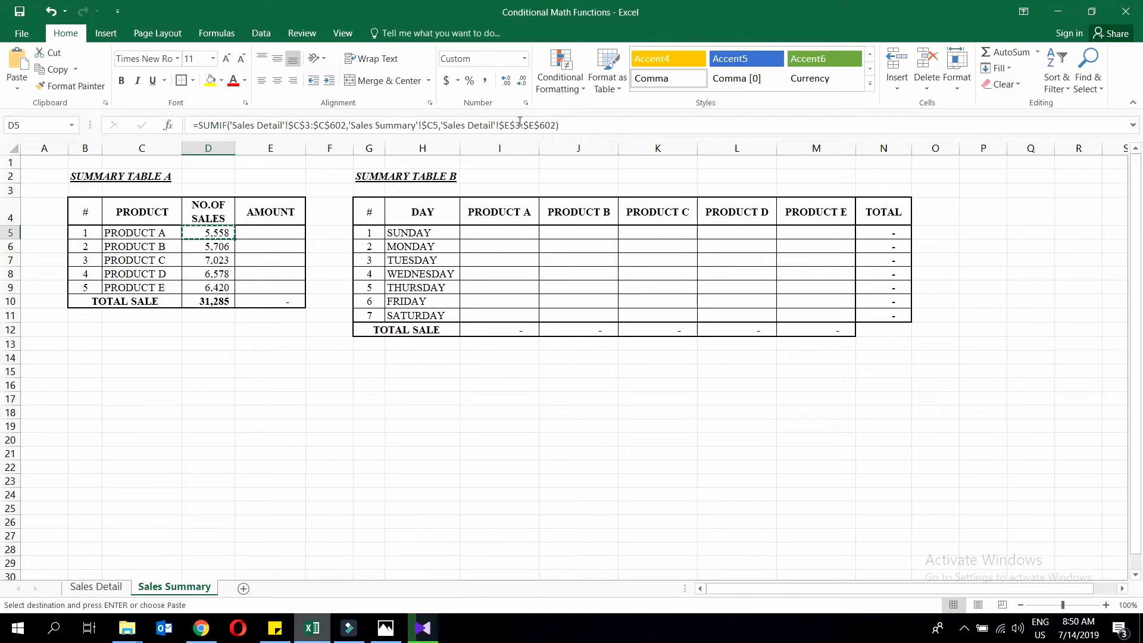
pyautogui.rightClick(288, 233)
pyautogui.click(361, 297)
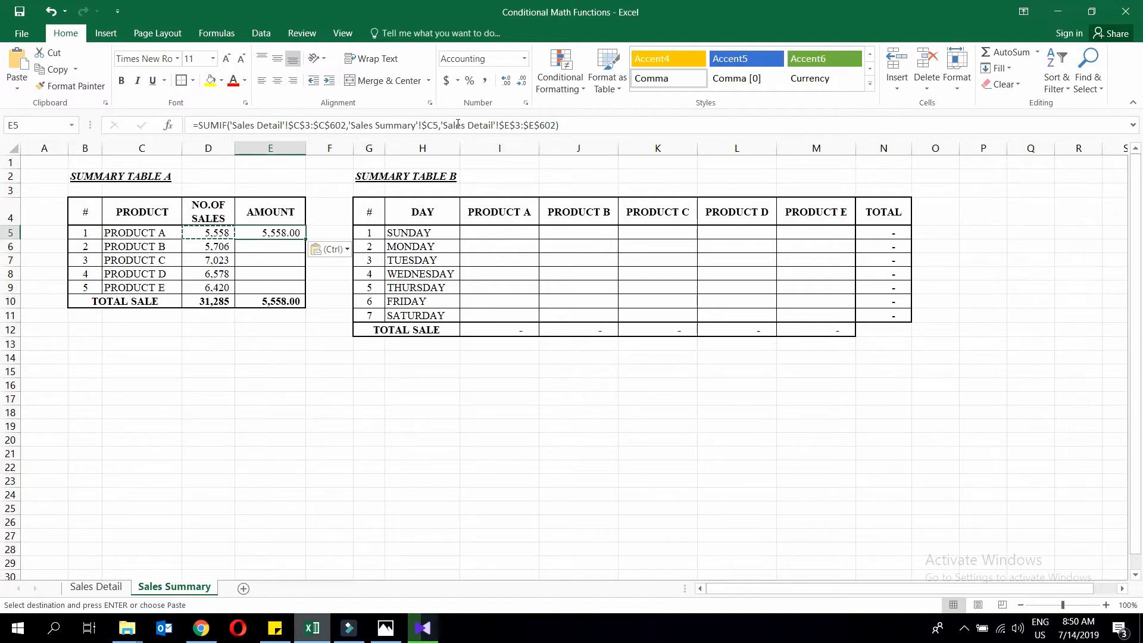
pyautogui.moveTo(440, 125); pyautogui.dragTo(554, 127)
pyautogui.press('BackSpace')
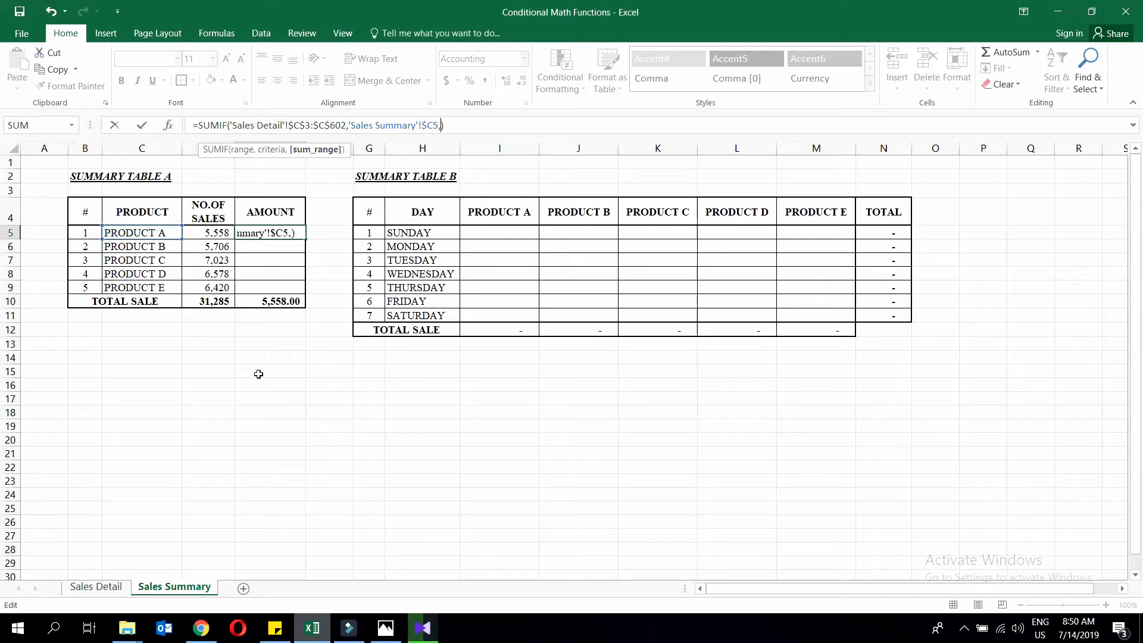
pyautogui.click(109, 588)
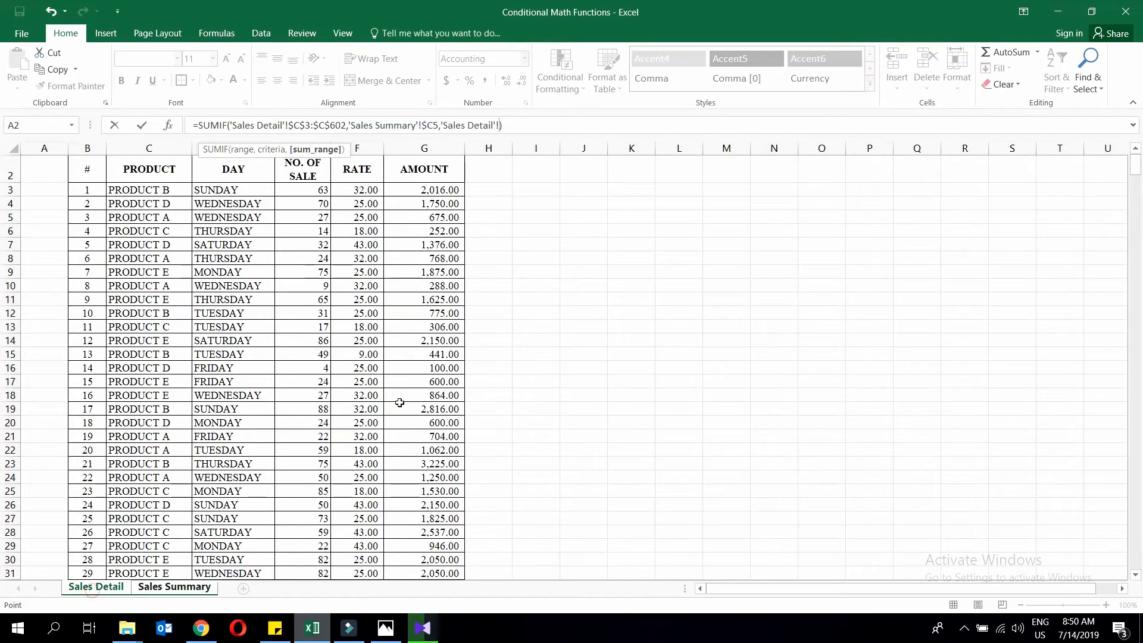
pyautogui.click(454, 191)
pyautogui.hotkey('ctrl', 'shift', 'Down')
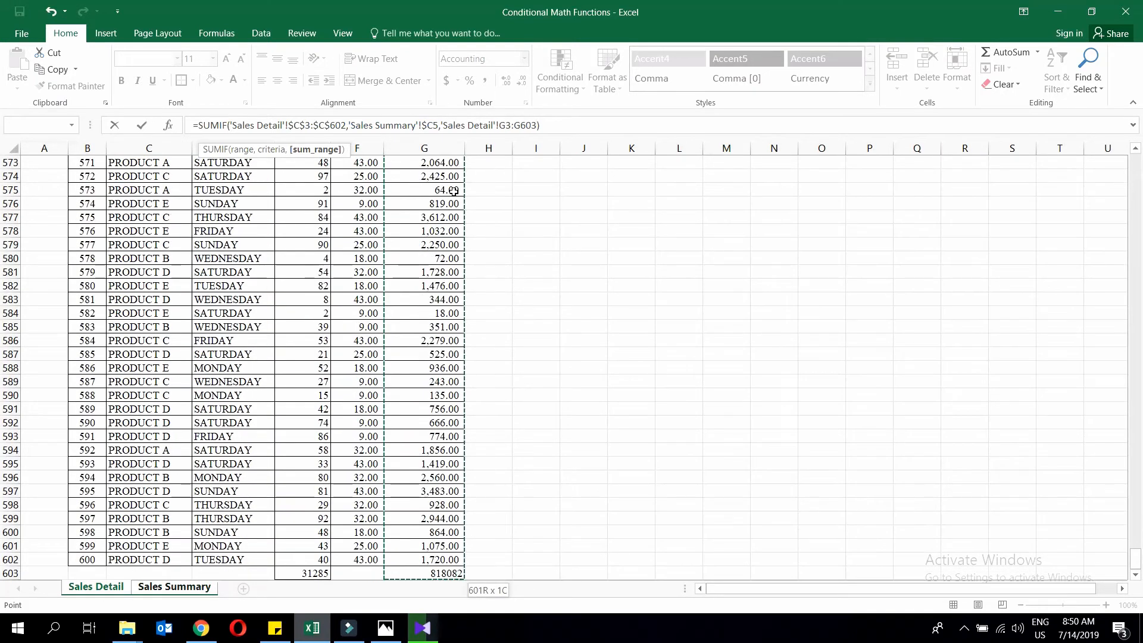
pyautogui.press('Return')
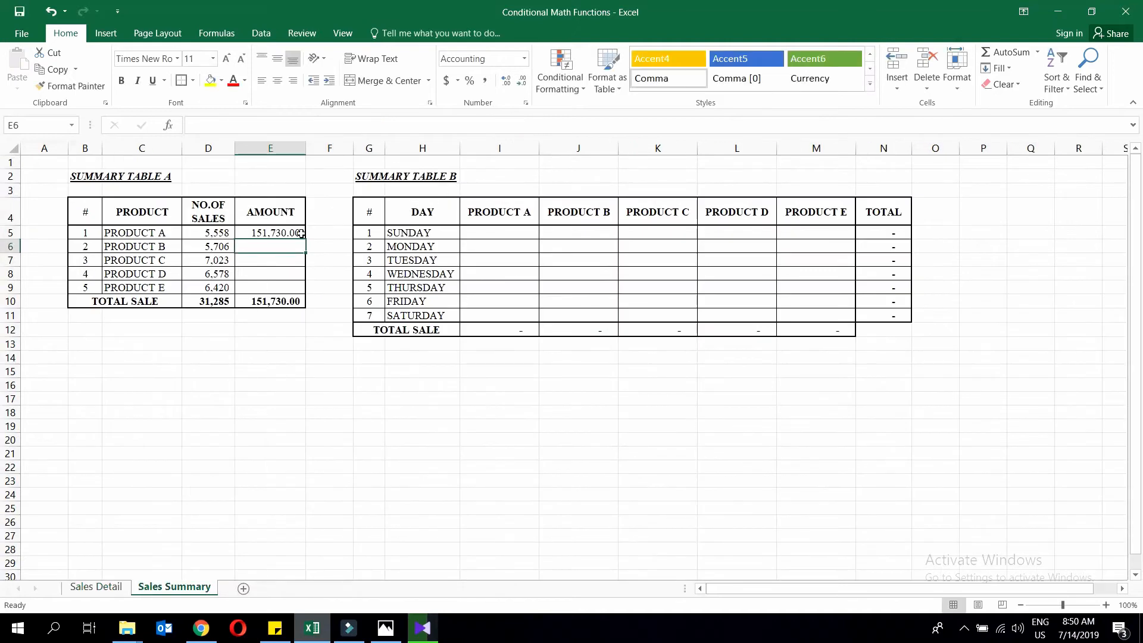
# Make the AMOUNT range references in E5's formula absolute.
pyautogui.click(280, 230)
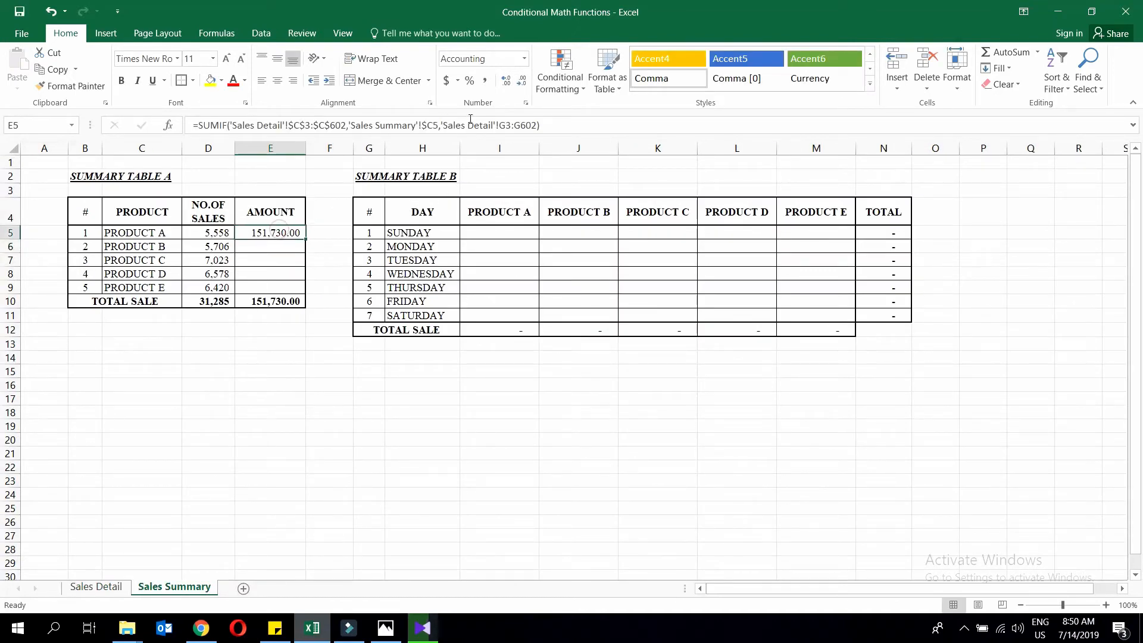
pyautogui.press('F2')
pyautogui.click(505, 126)
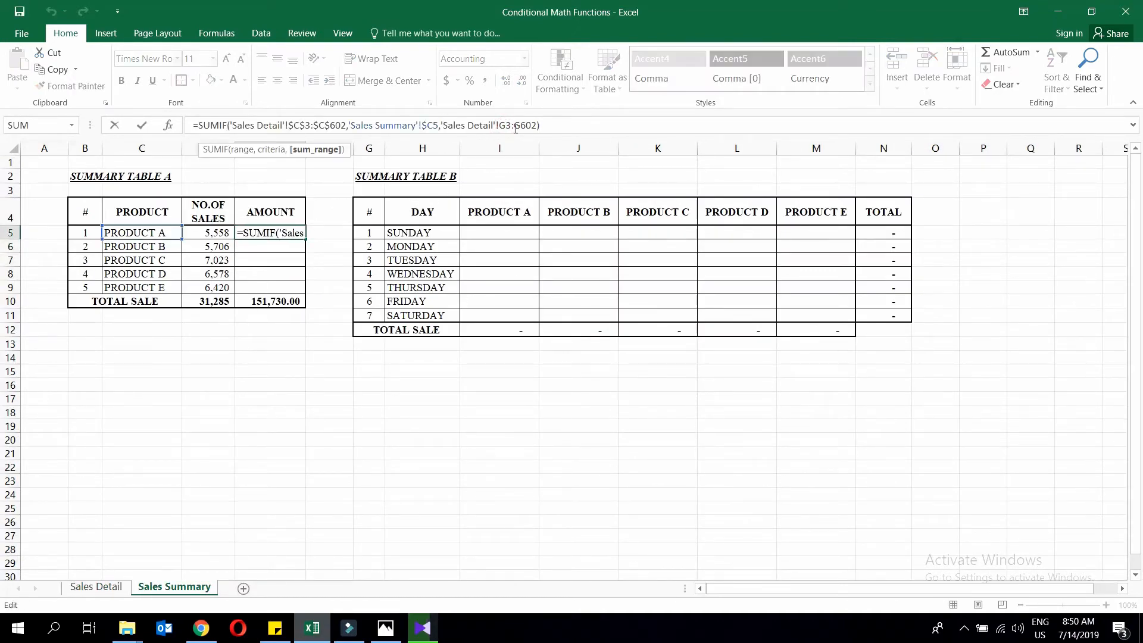
pyautogui.press('F4')
pyautogui.click(533, 125)
pyautogui.press('F4')
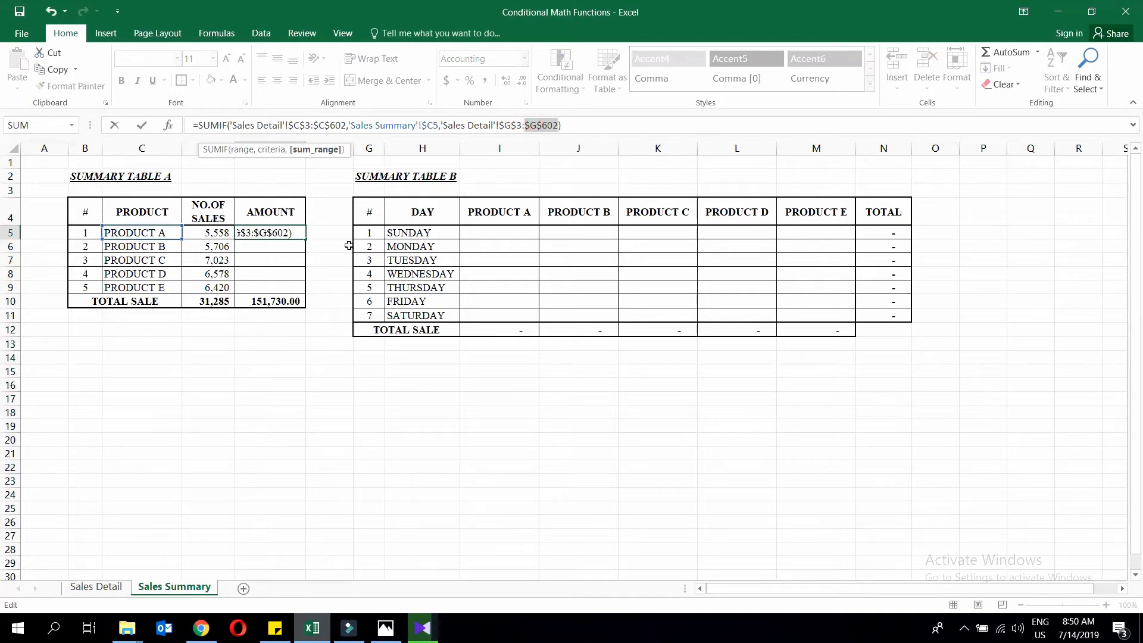
pyautogui.press('Return')
# Copy E5's formula down E6:E9 for Products B to E, totalling 818,082.00.
pyautogui.click(239, 228)
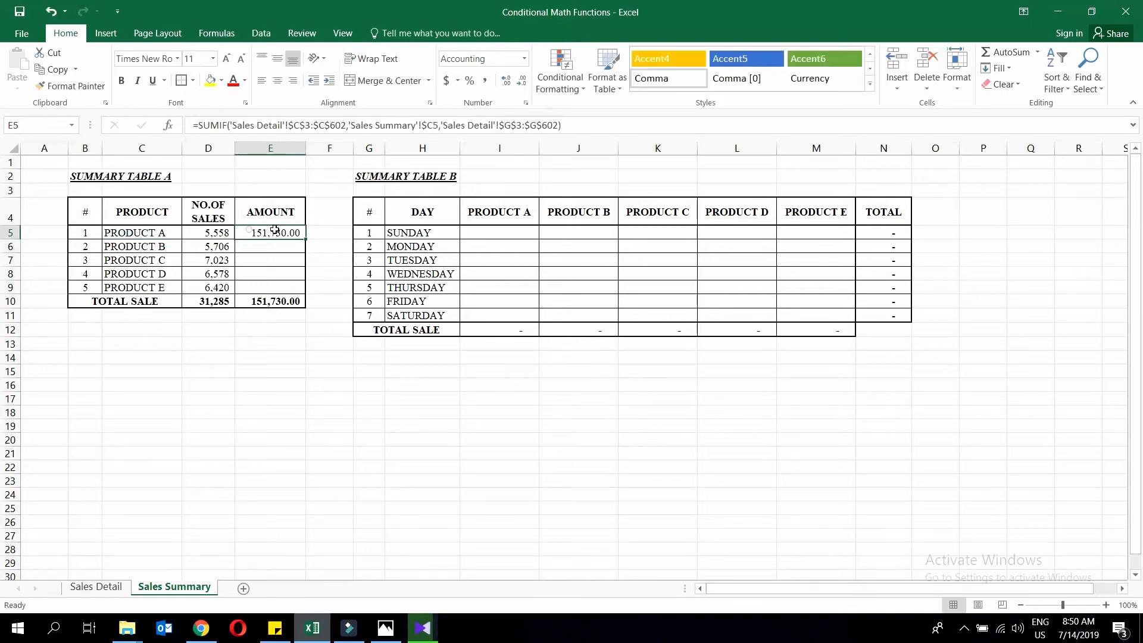
pyautogui.hotkey('ctrl', 'c')
pyautogui.moveTo(255, 247); pyautogui.dragTo(256, 283)
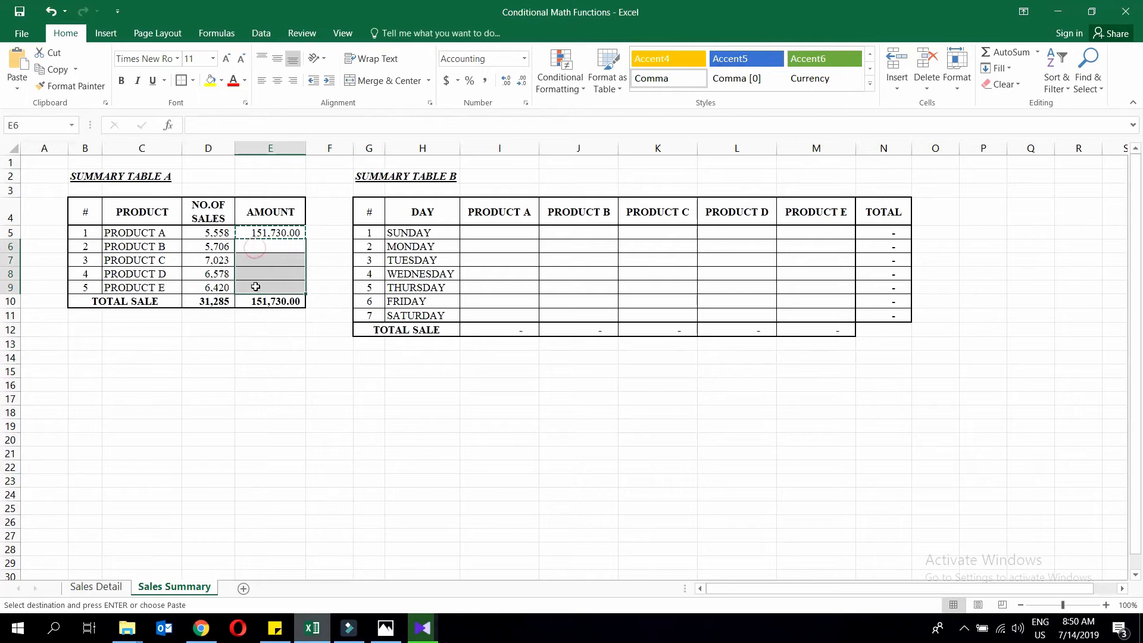
pyautogui.rightClick(288, 286)
pyautogui.click(328, 346)
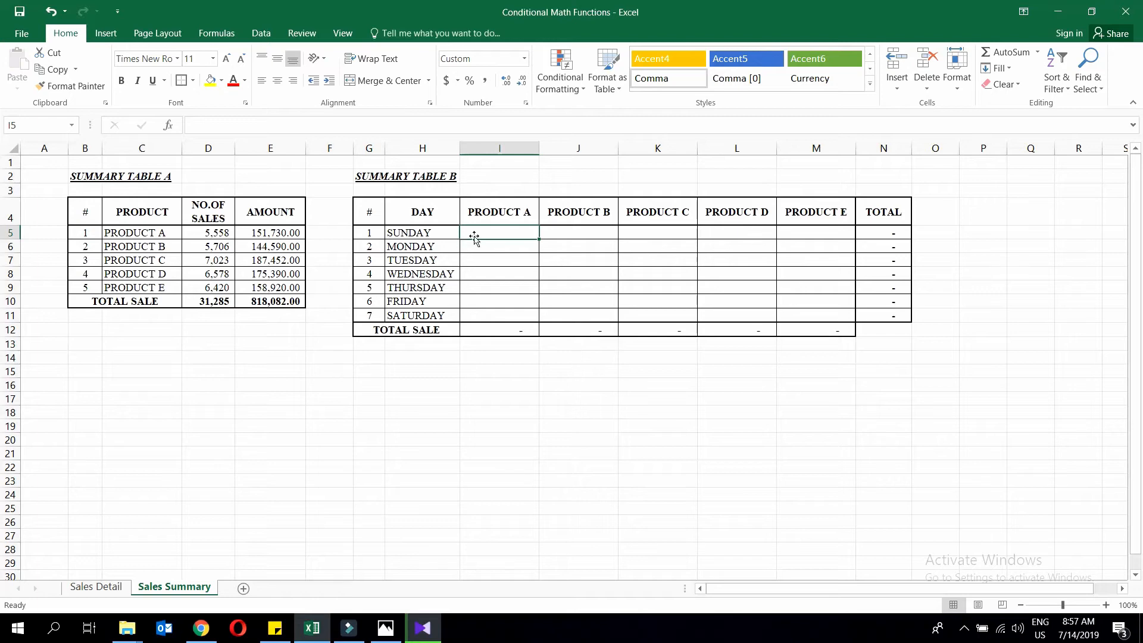
# Start a SUMIFS formula in I5 with Sales Detail G3:G602 as the sum range.
pyautogui.write('=sumif')
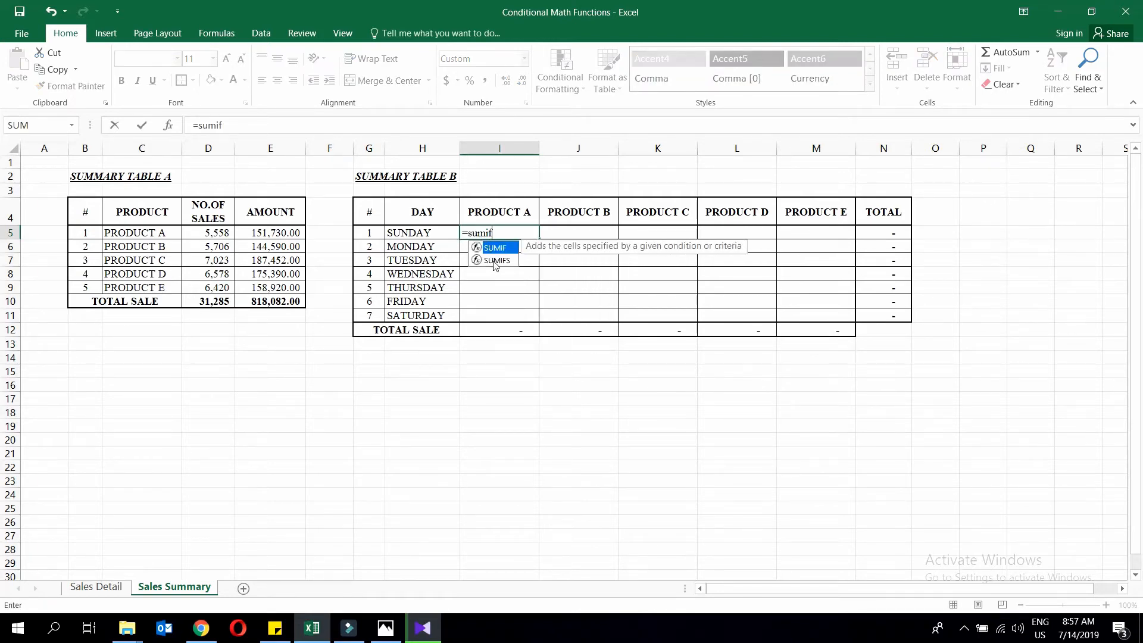
pyautogui.doubleClick(494, 261)
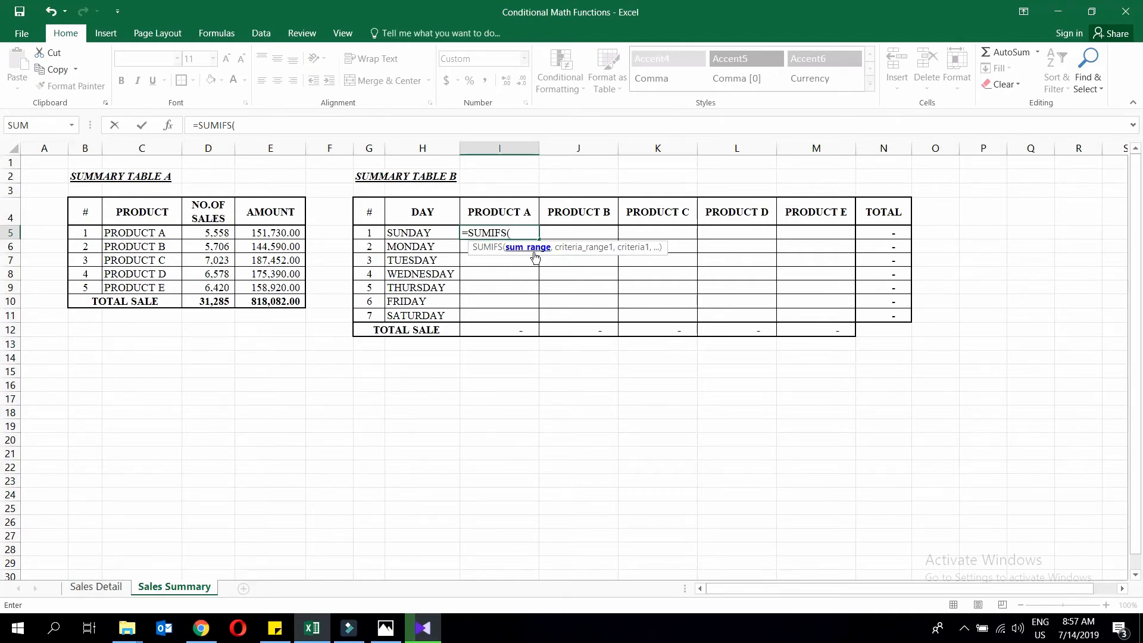
pyautogui.click(96, 587)
pyautogui.click(447, 204)
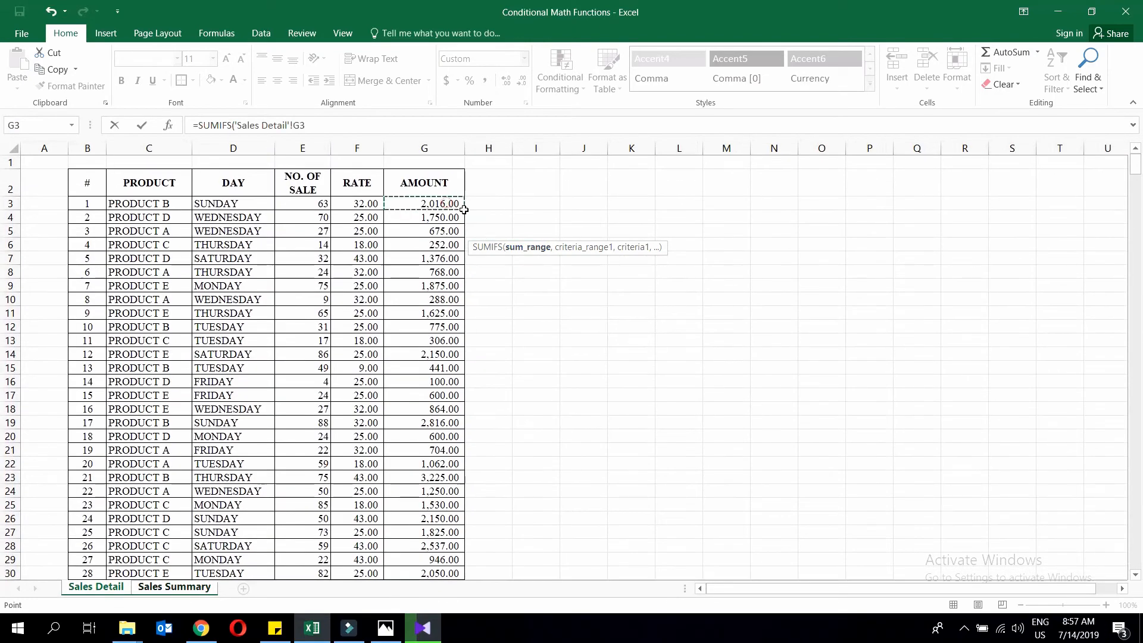
pyautogui.hotkey('ctrl', 'shift', 'Down')
pyautogui.hotkey('shift', 'Up')
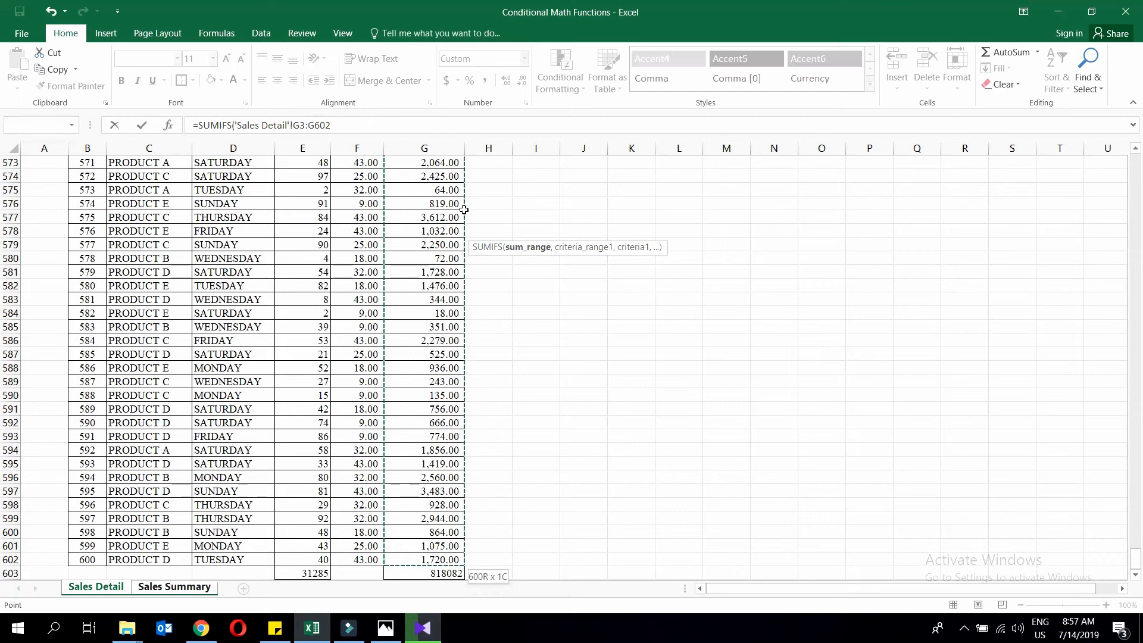
pyautogui.write(',')
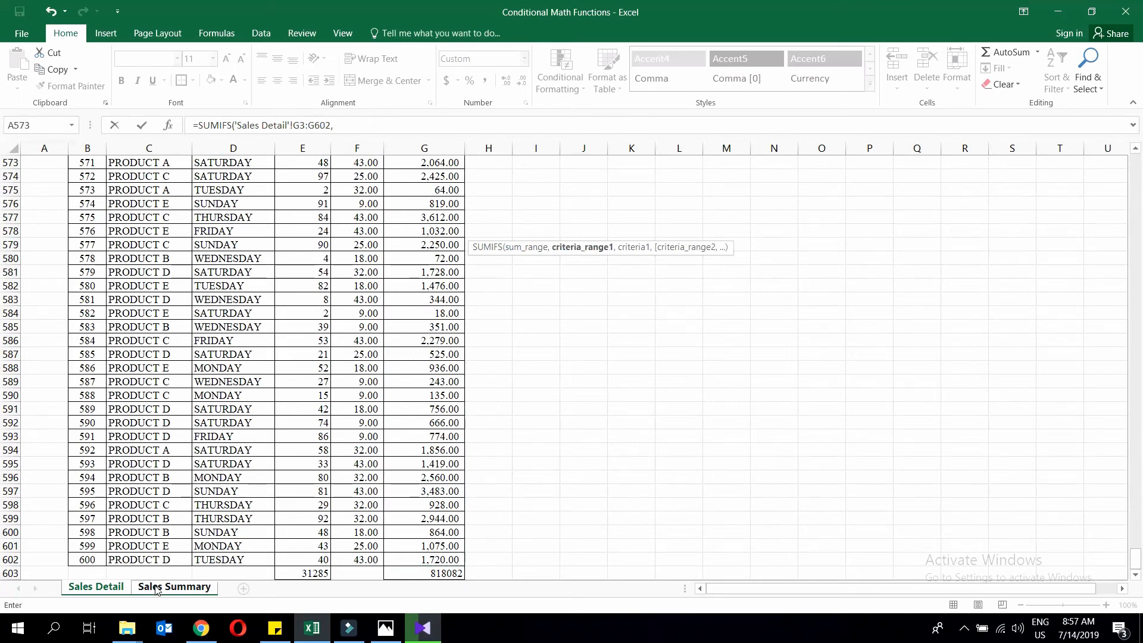
# Add the Sales Detail day range D3:D602 with SUNDAY in H5 as criterion.
pyautogui.click(156, 588)
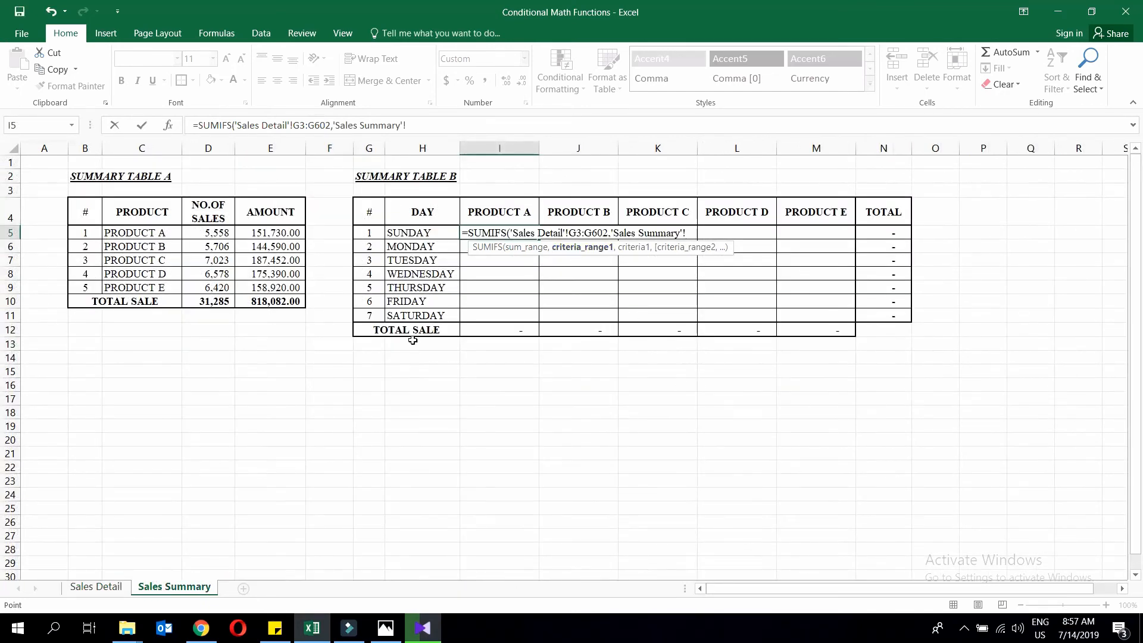
pyautogui.click(96, 587)
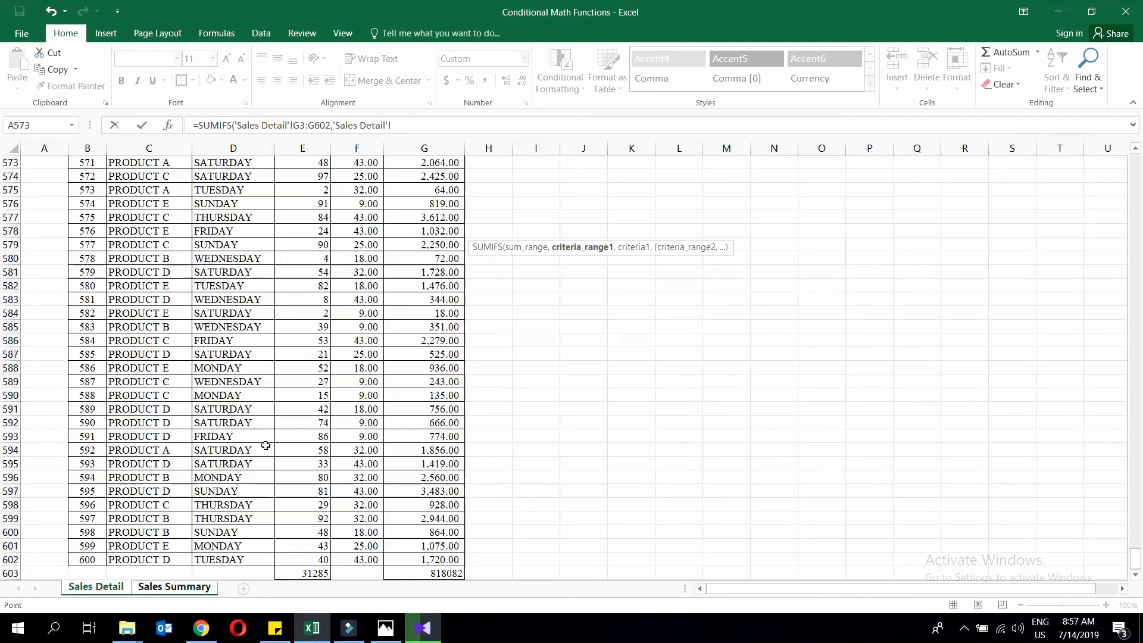
pyautogui.click(228, 555)
pyautogui.hotkey('ctrl', 'shift', 'Up')
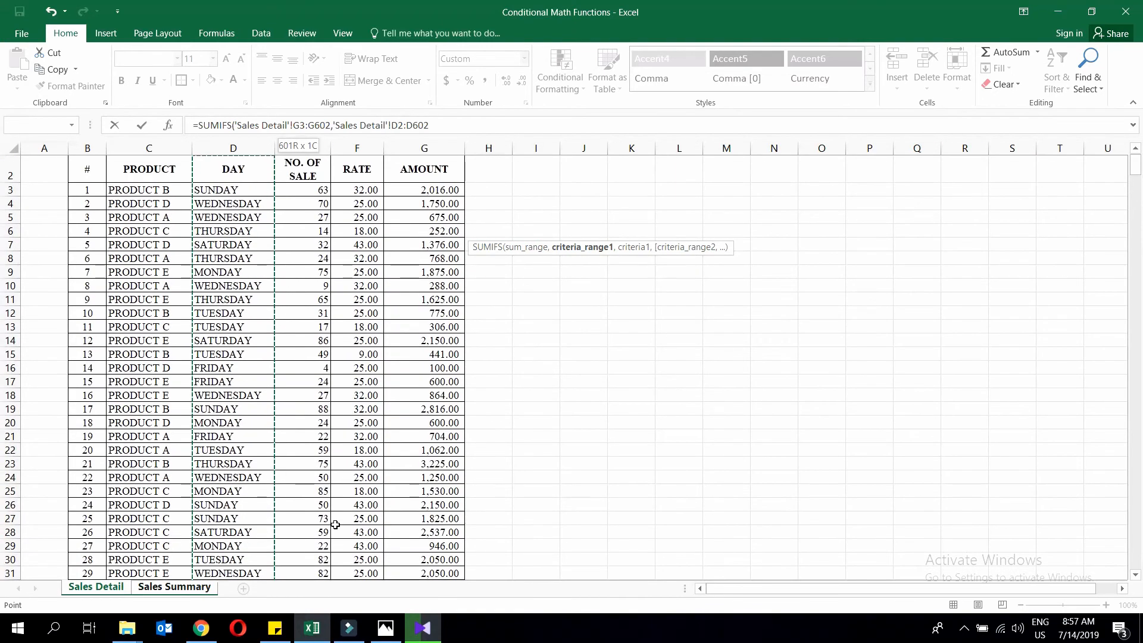
pyautogui.hotkey('shift', 'Down')
pyautogui.write(',')
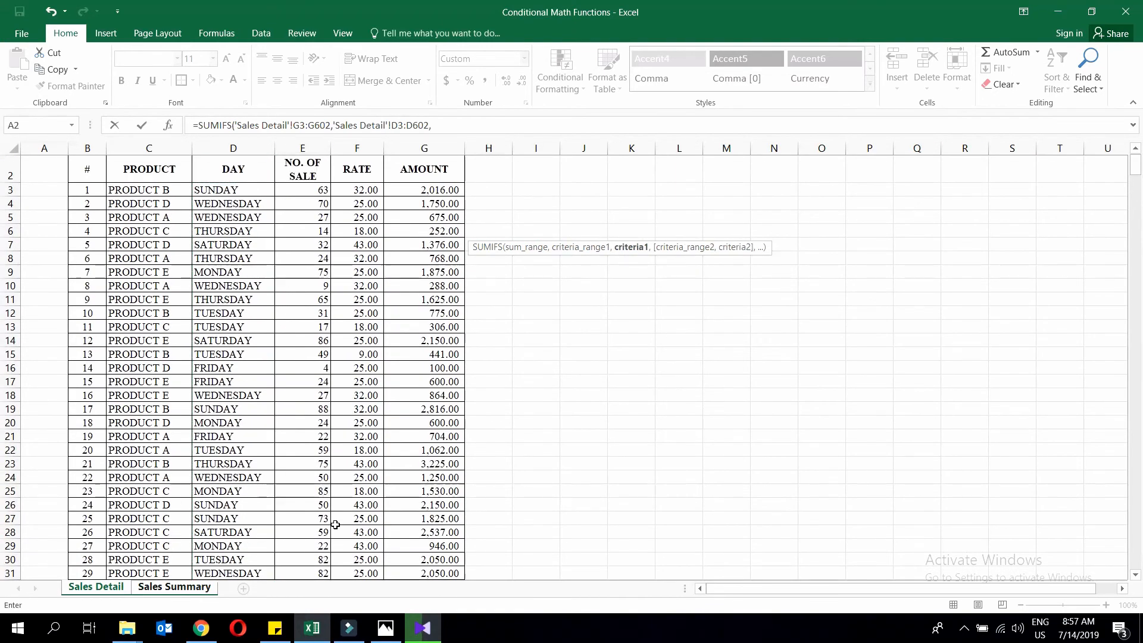
pyautogui.click(174, 587)
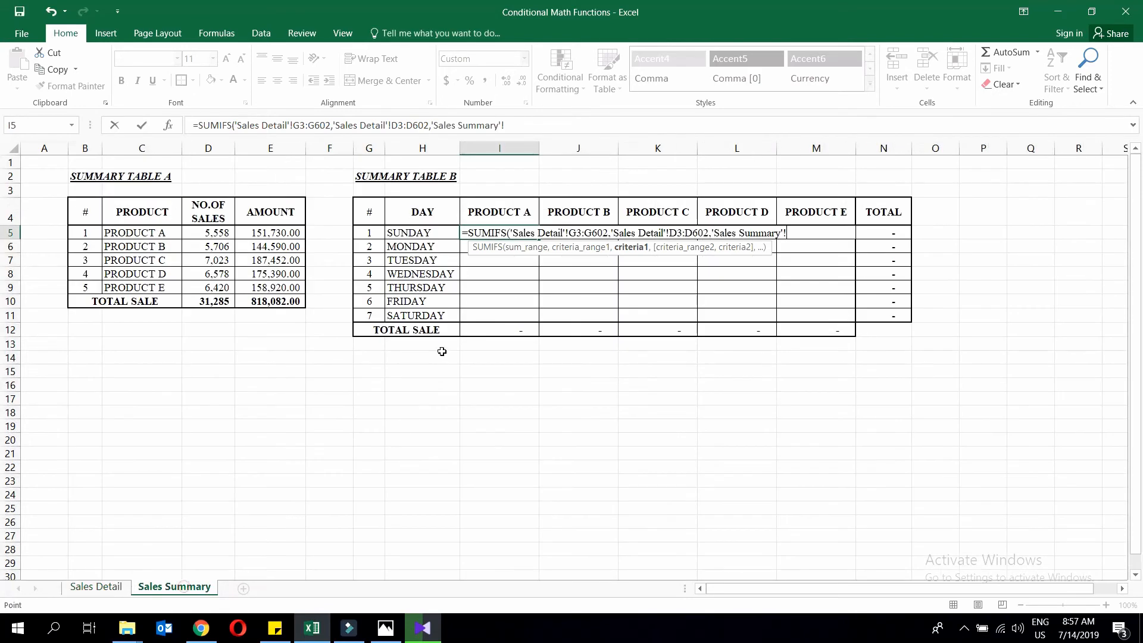
pyautogui.click(426, 229)
pyautogui.write(',')
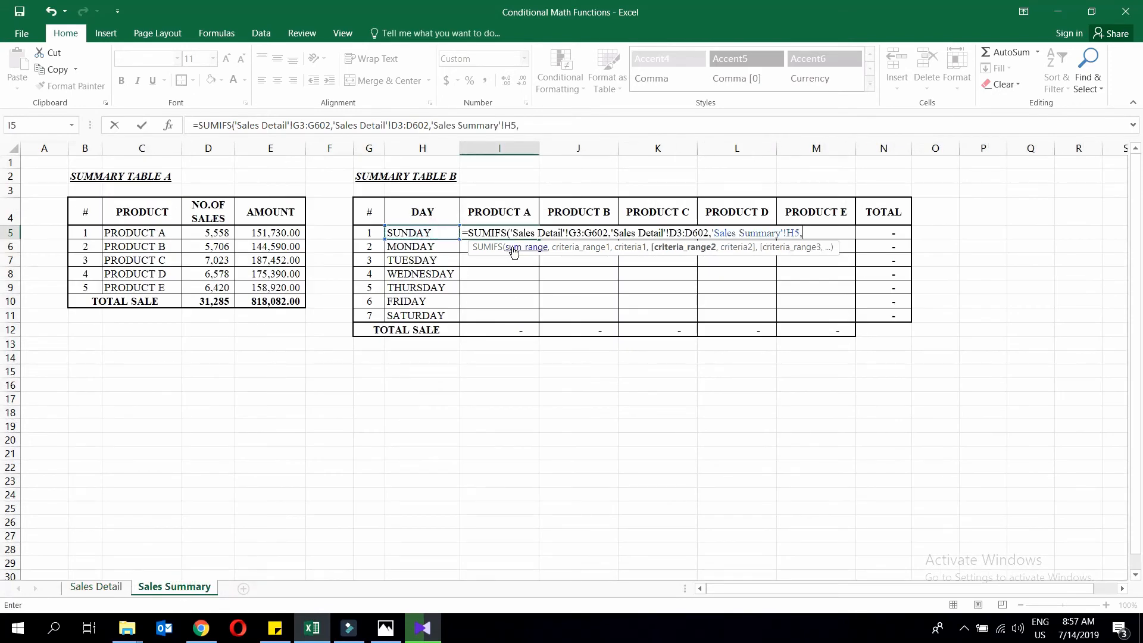
# Add product range C3:C602 with PRODUCT A in I4 as criterion, giving 22,428.
pyautogui.click(96, 588)
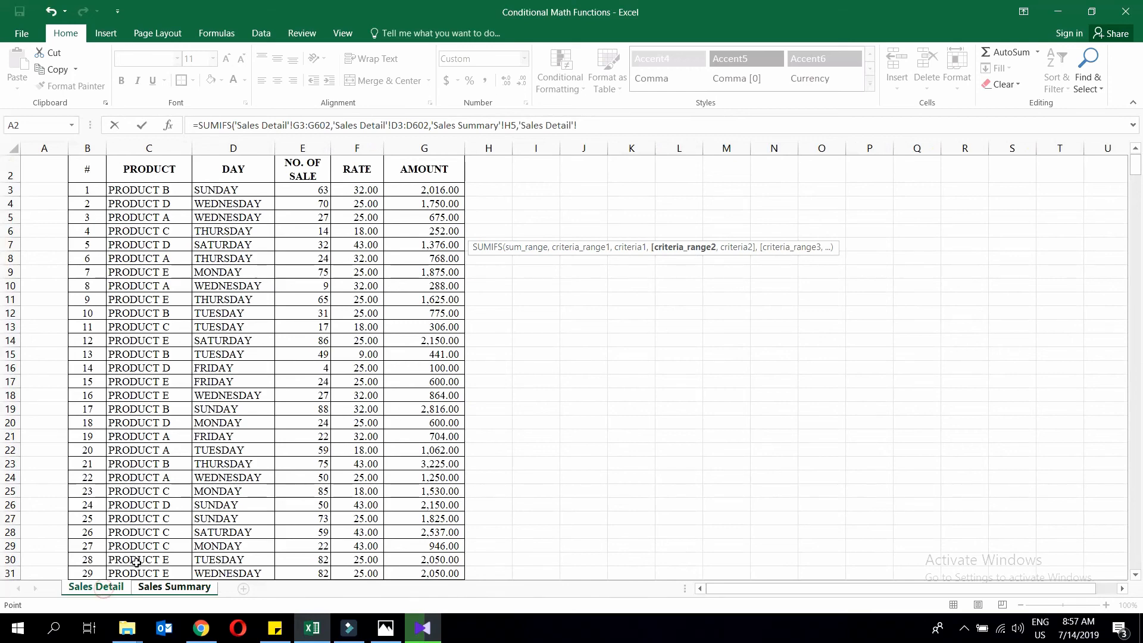
pyautogui.click(165, 189)
pyautogui.hotkey('ctrl', 'shift', 'Down')
pyautogui.write(',')
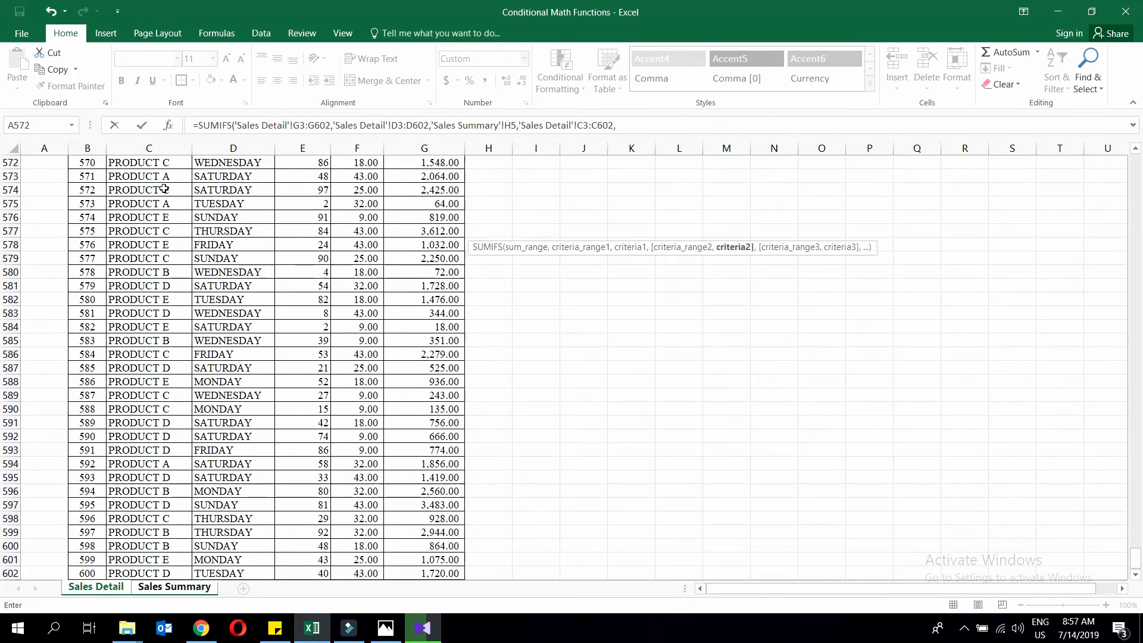
pyautogui.click(153, 591)
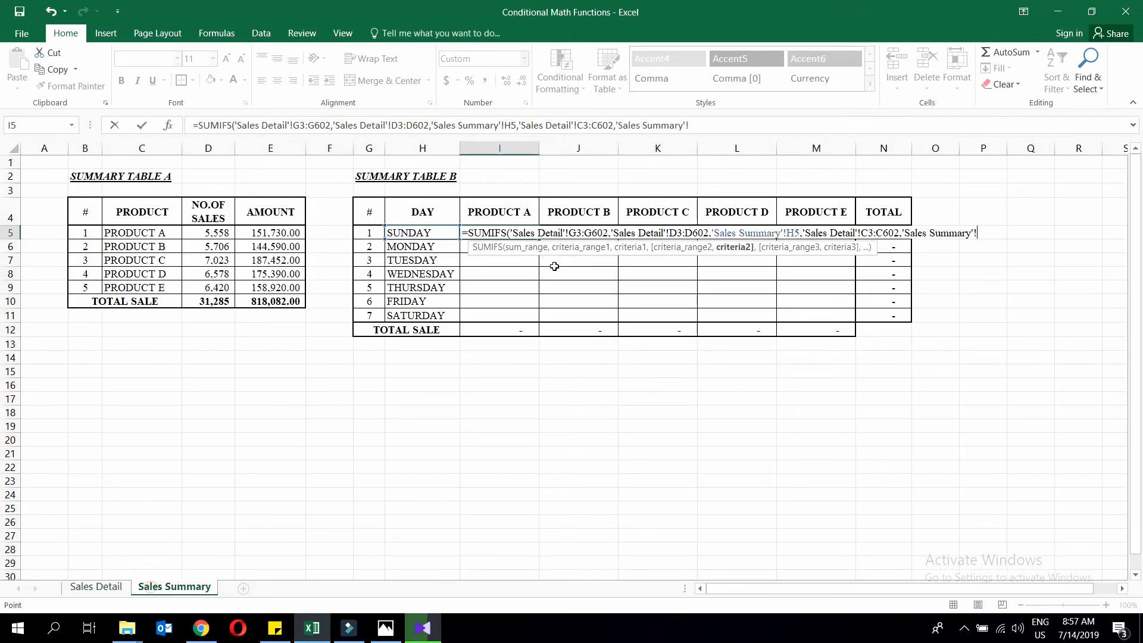
pyautogui.click(509, 215)
pyautogui.press('Up')
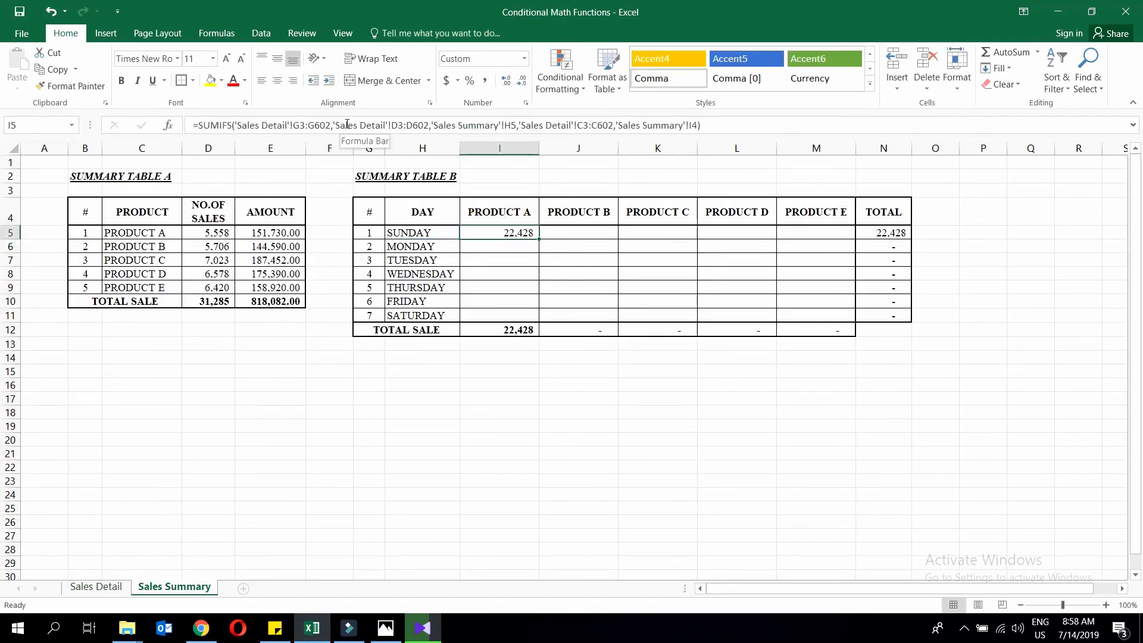
# Lock I5's SUMIFS references: absolute Sales Detail ranges, $H5 and I$4.
pyautogui.click(301, 125)
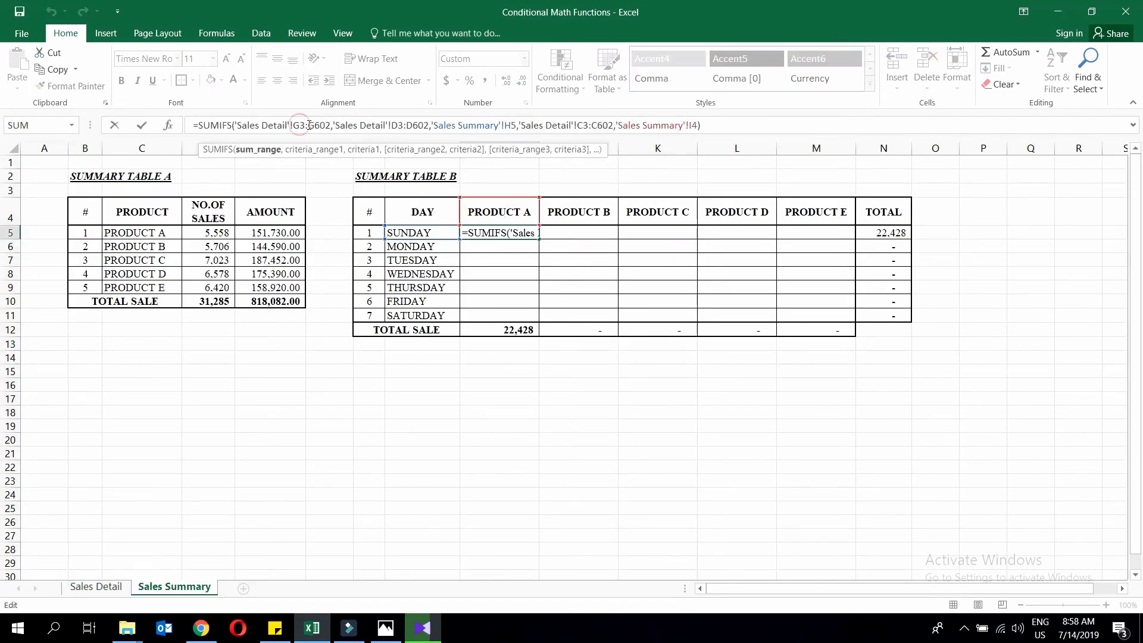
pyautogui.press('F4')
pyautogui.click(325, 127)
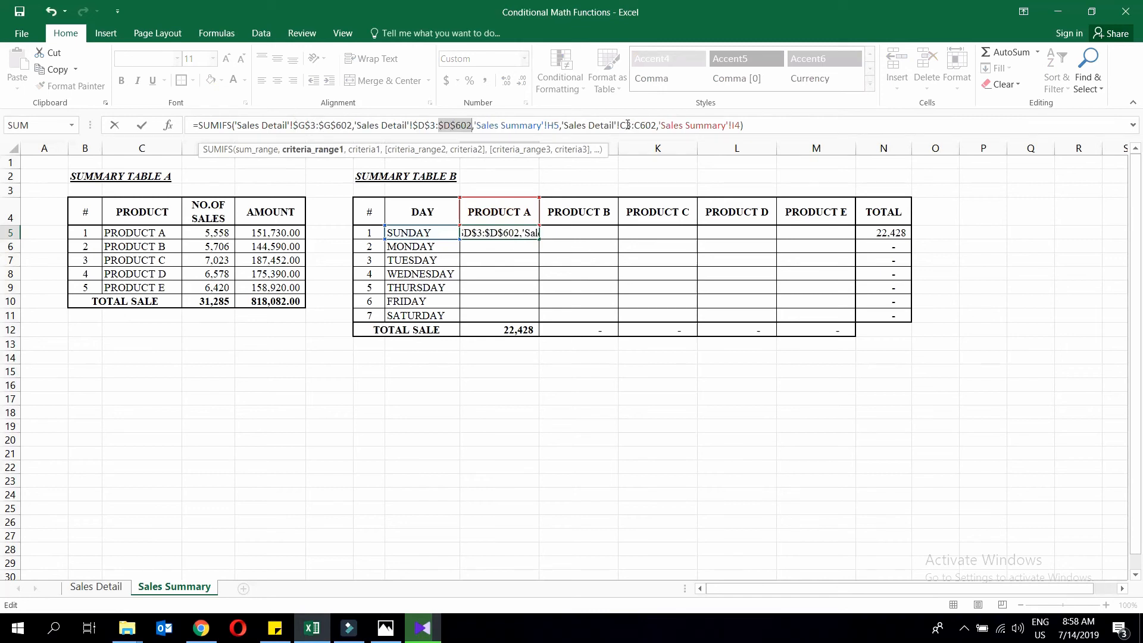
pyautogui.click(627, 126)
pyautogui.press('F4')
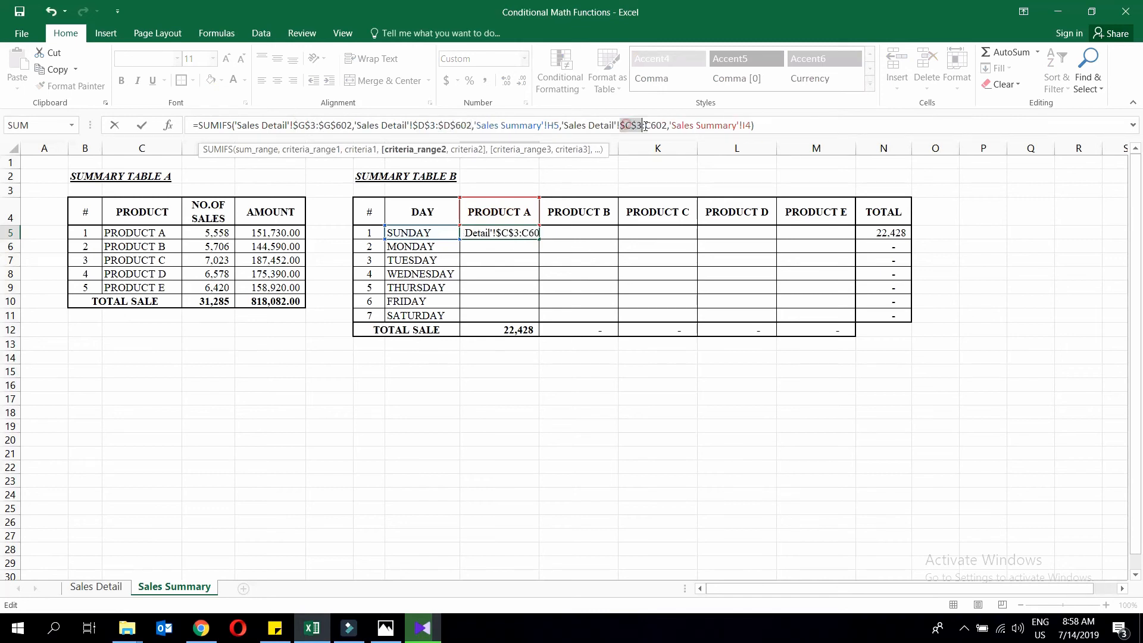
pyautogui.click(653, 127)
pyautogui.press('F4')
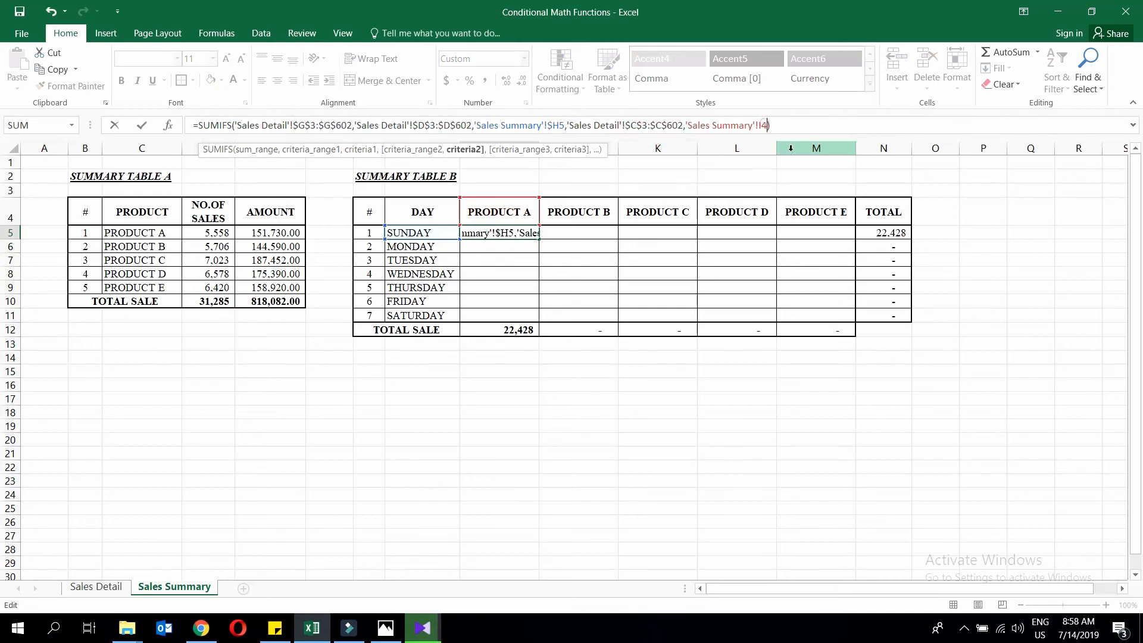
pyautogui.click(765, 123)
pyautogui.press('F4')
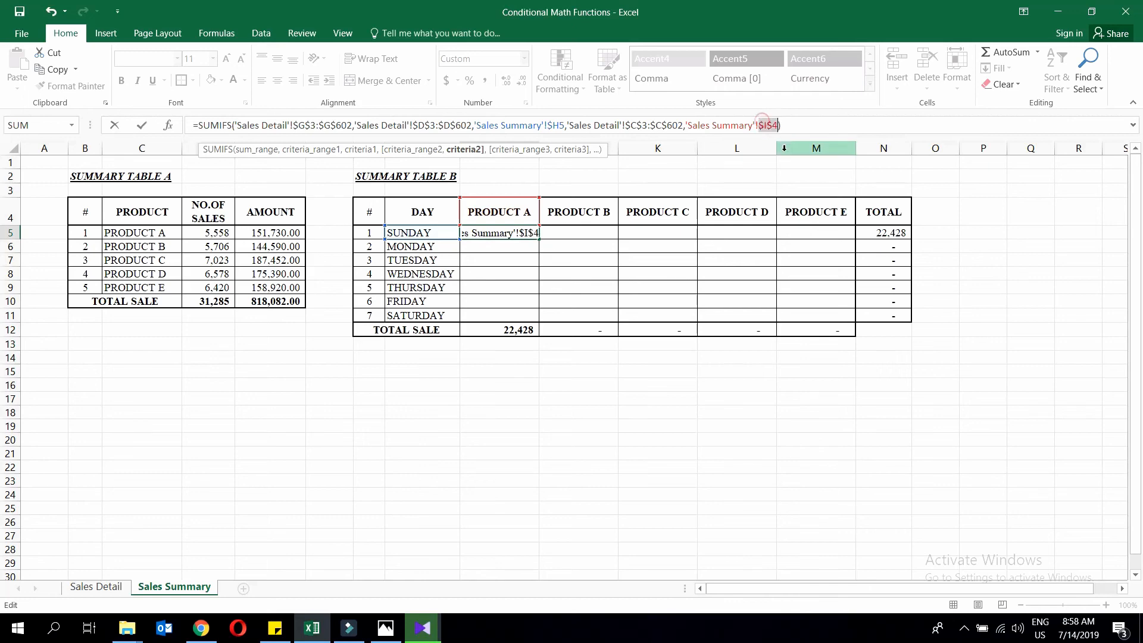
pyautogui.press('F4')
pyautogui.press('Return')
# Copy I5's formula across the I5:M11 grid to fill every day and product.
pyautogui.click(531, 235)
pyautogui.hotkey('ctrl', 'c')
pyautogui.moveTo(530, 234); pyautogui.dragTo(806, 314)
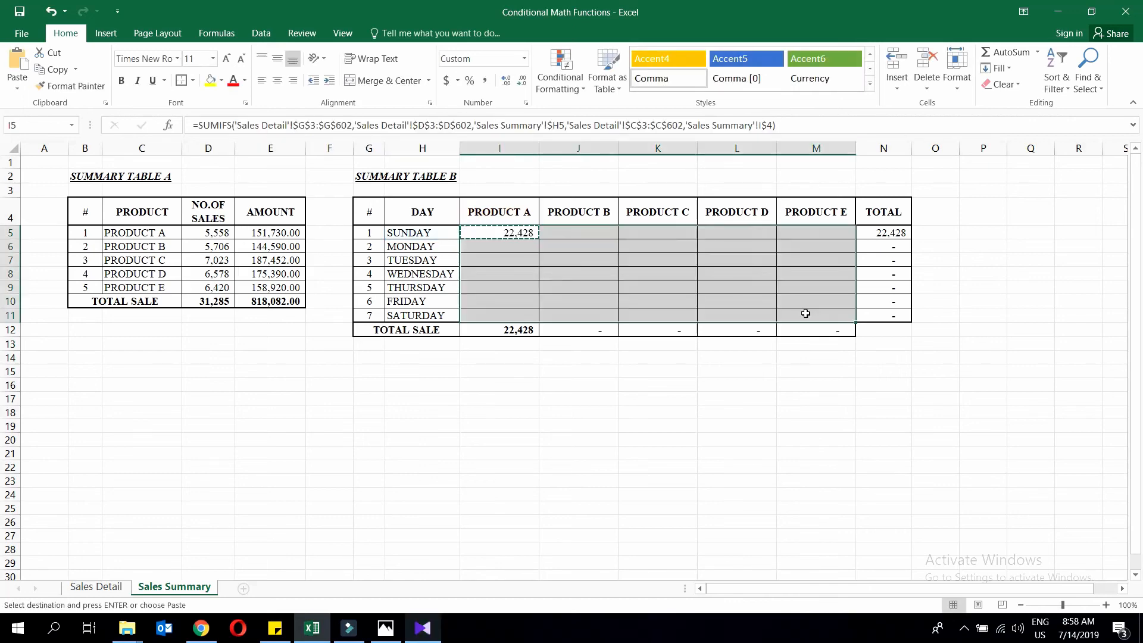
pyautogui.hotkey('ctrl', 'v')
pyautogui.click(850, 450)
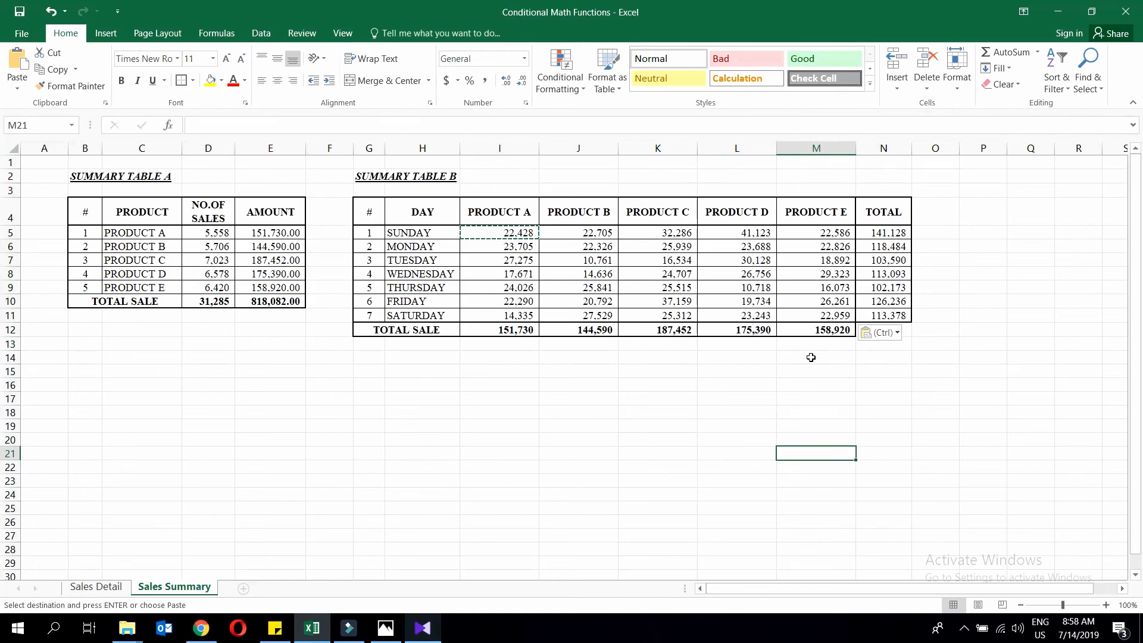
pyautogui.press('Escape')
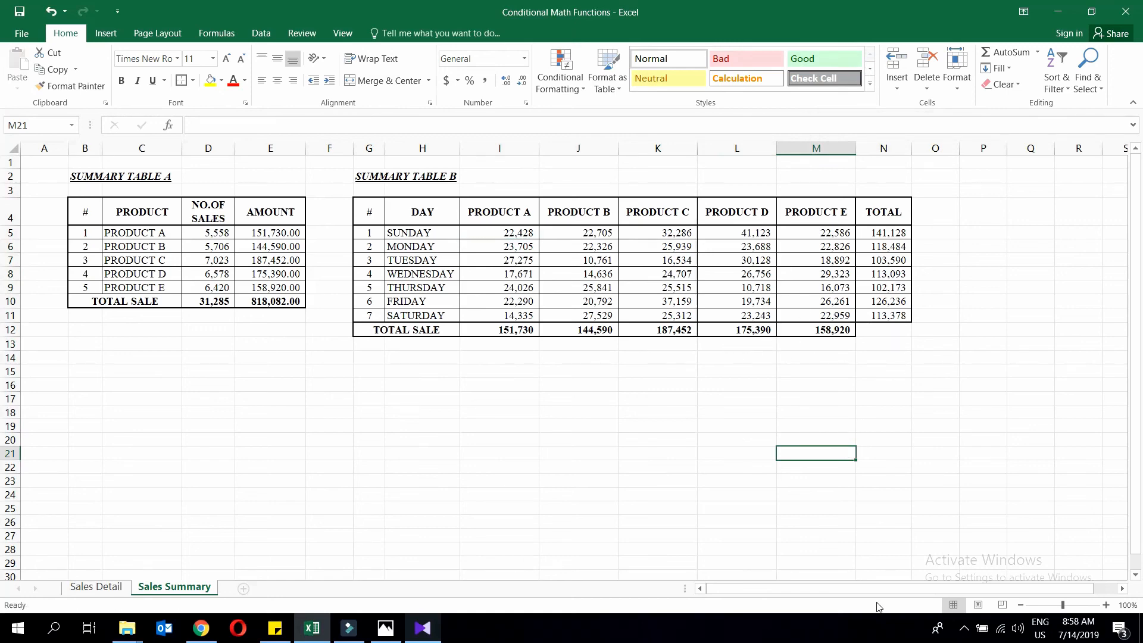